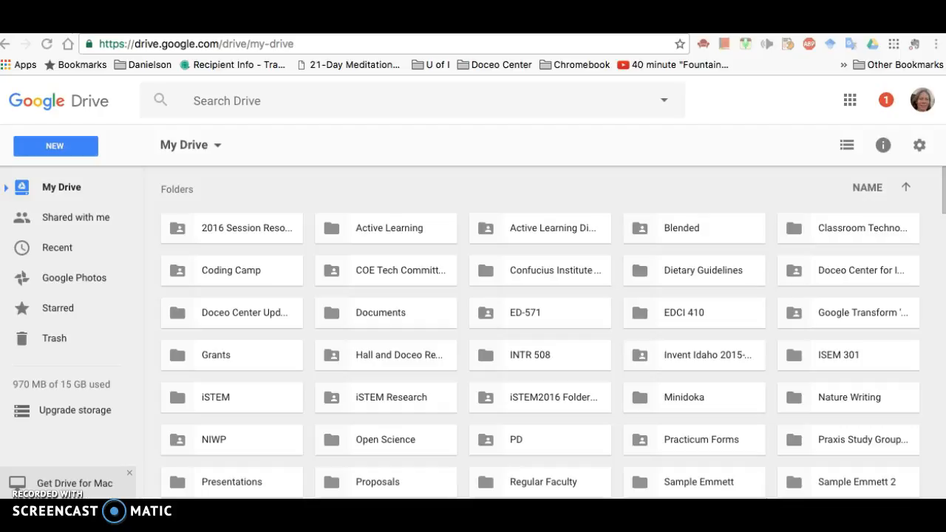
Step: Open Google Drive from the Google apps and create a new Google Forms form
click(849, 101)
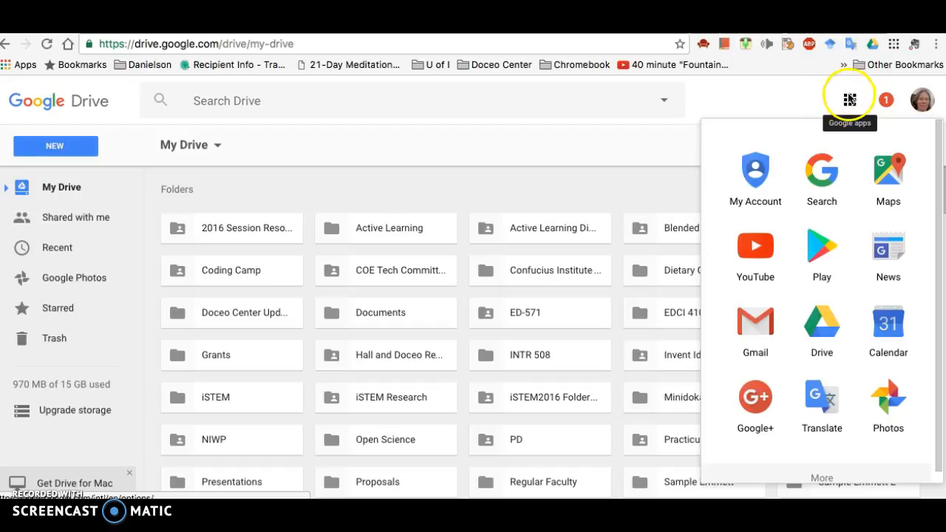
click(816, 334)
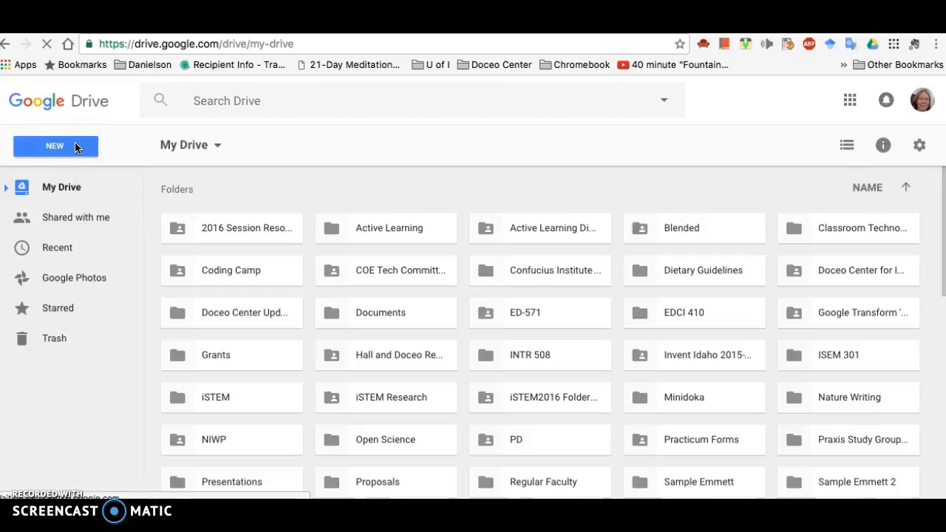
click(75, 146)
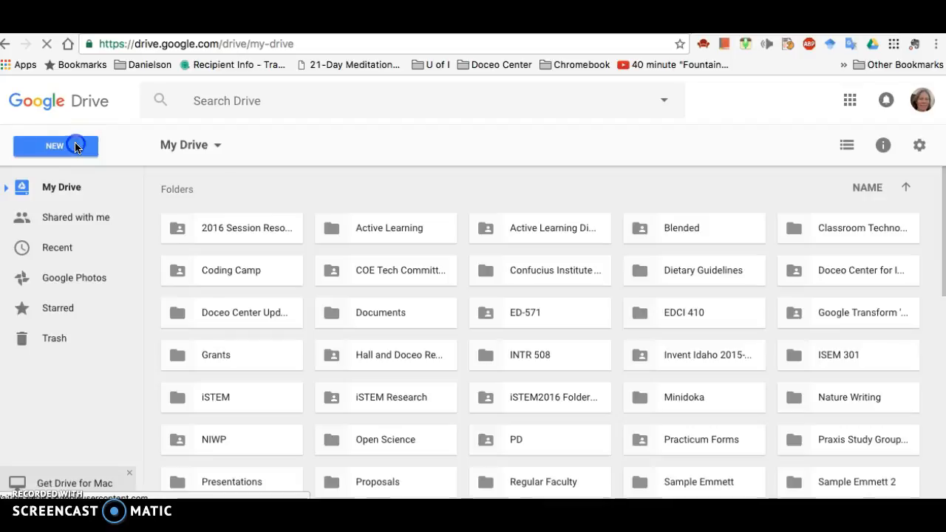
click(65, 281)
mouse_move(69, 354)
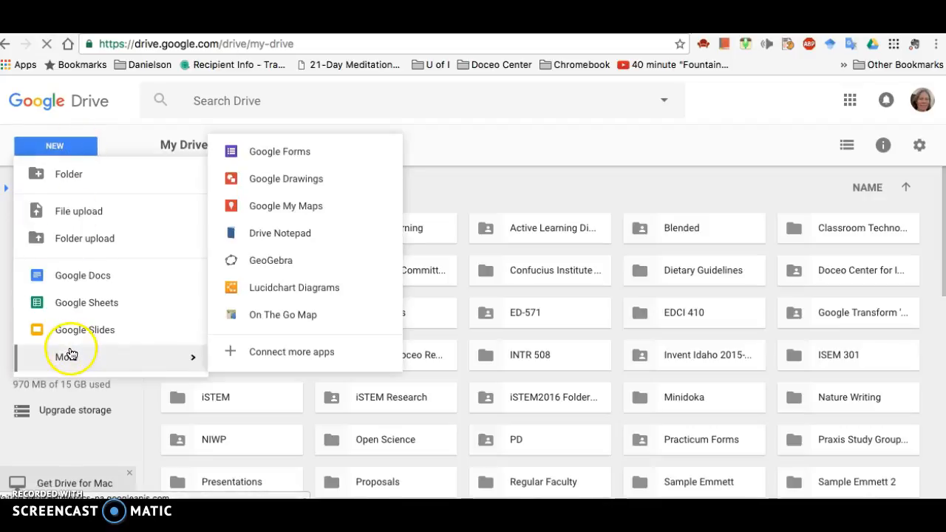
click(272, 155)
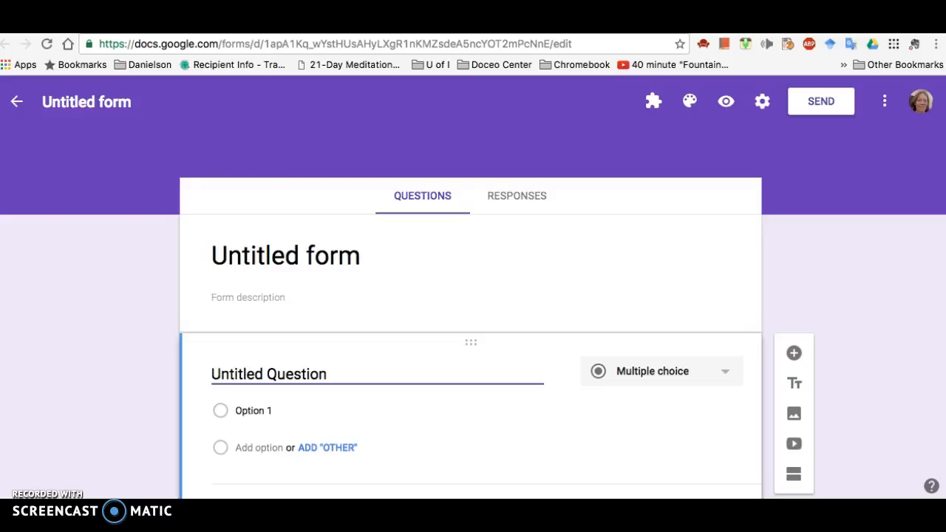
Step: Go to the Forms home page and examine the full template gallery, from the Education templates through the Work templates
click(18, 105)
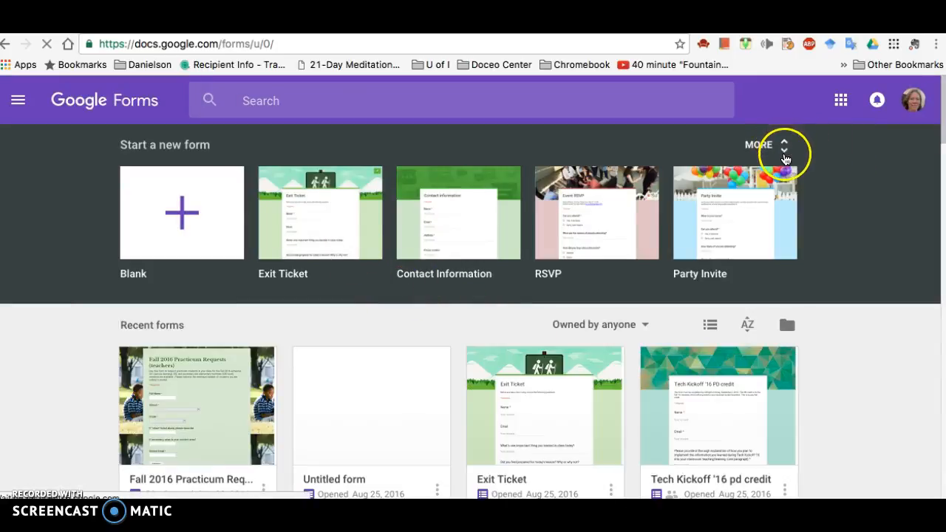
click(784, 146)
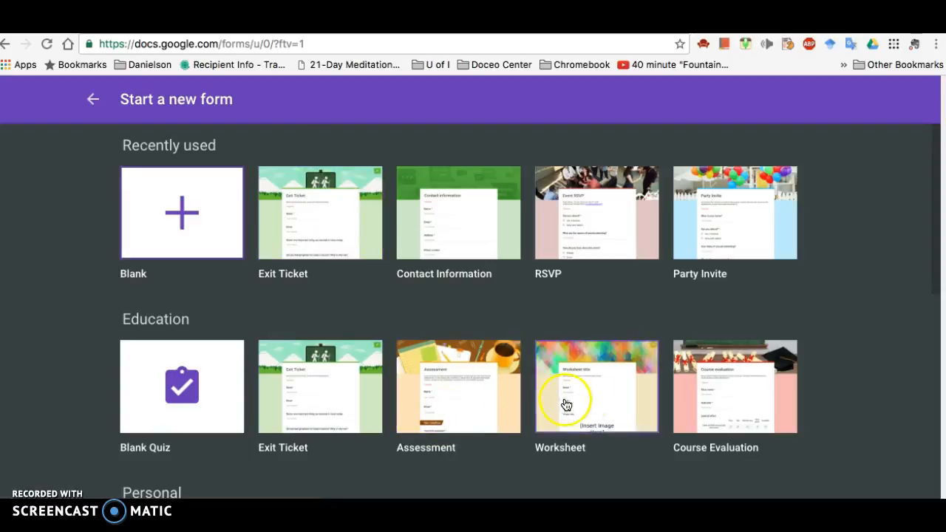
scroll(724, 407, down, 3)
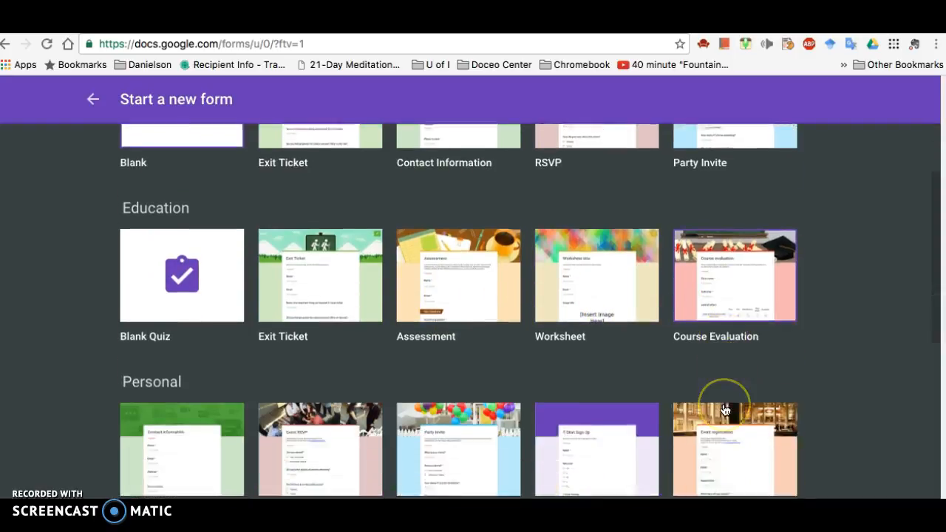
scroll(725, 410, down, 4)
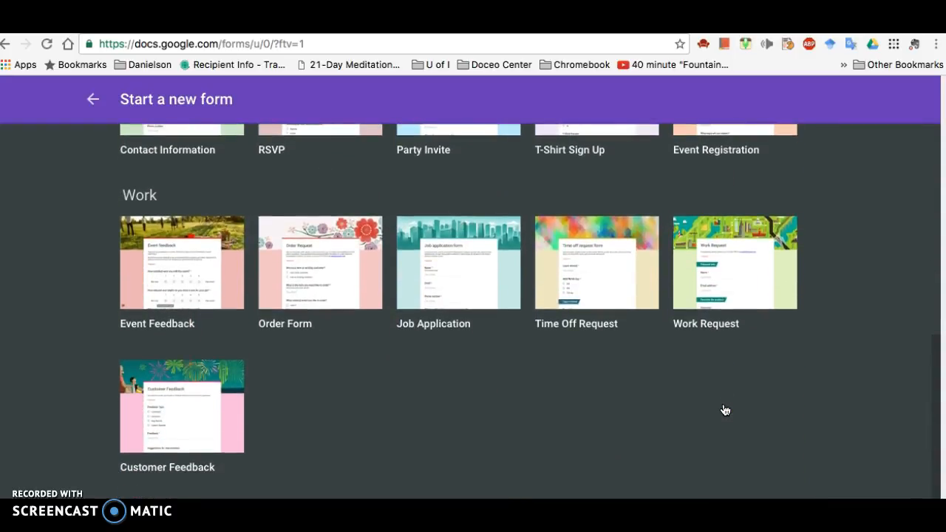
scroll(724, 408, up, 8)
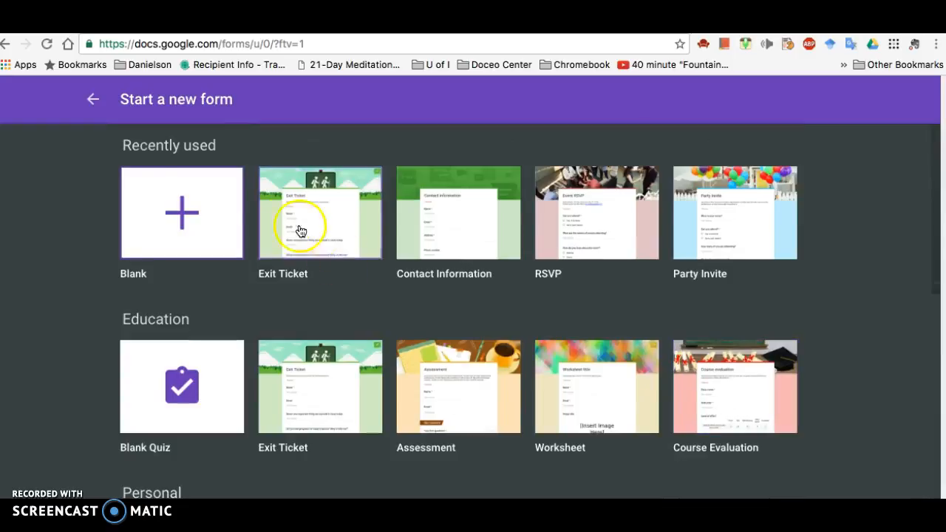
Step: Create a blank form, title it Form 410 and apply the same name to the form file
click(93, 100)
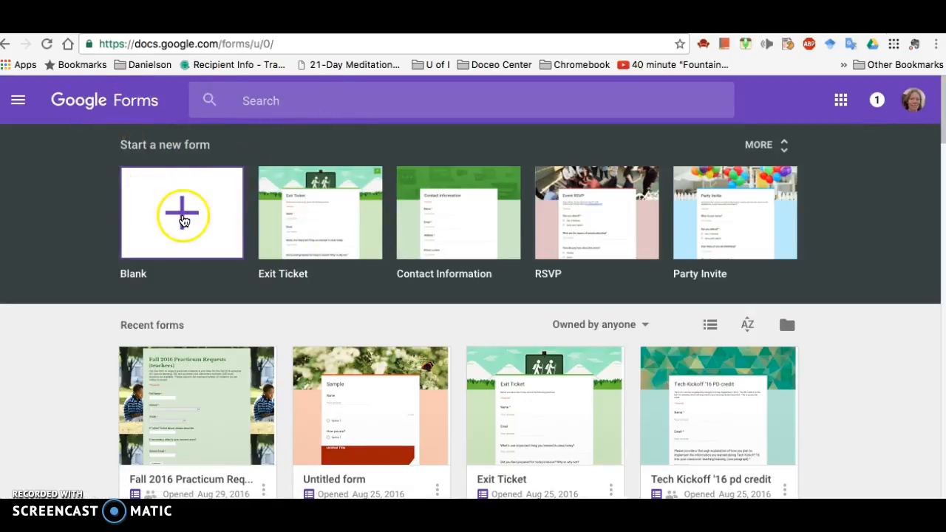
click(184, 218)
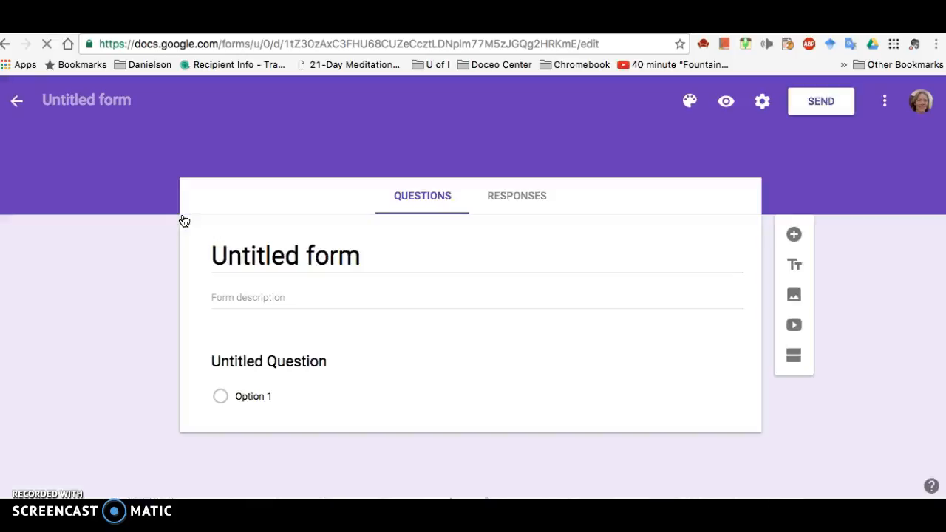
click(360, 254)
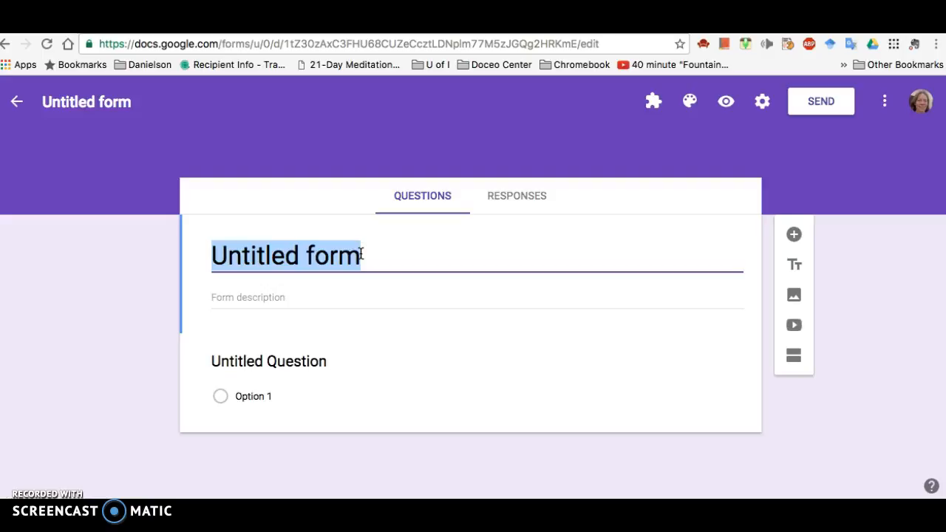
text(From)
key(BackSpace)
key(BackSpace)
text(m 410)
click(366, 243)
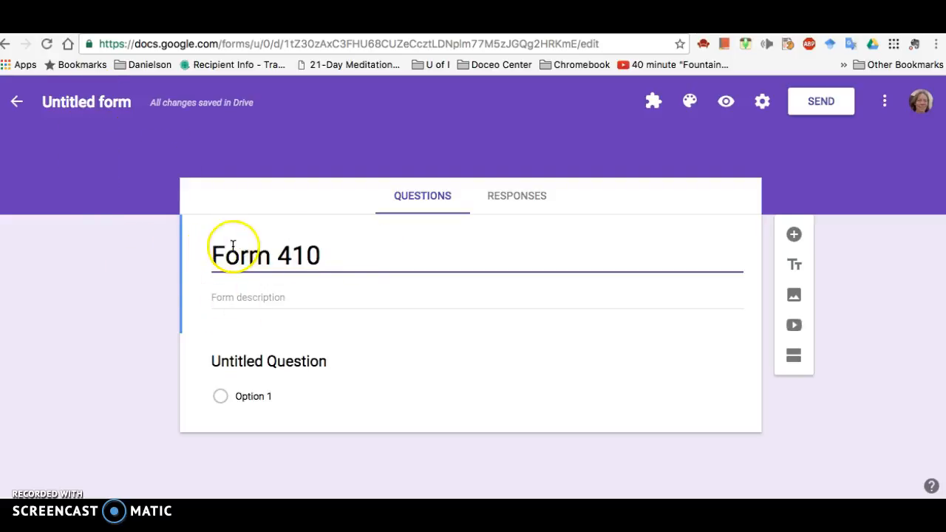
click(111, 103)
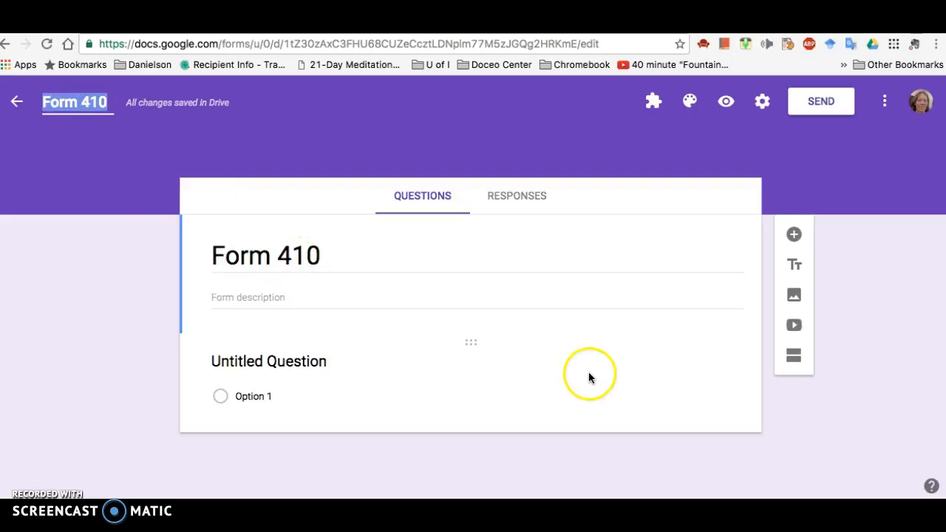
Step: Change the untitled question to Linear scale and look through the choices for the scale's upper limit
click(339, 367)
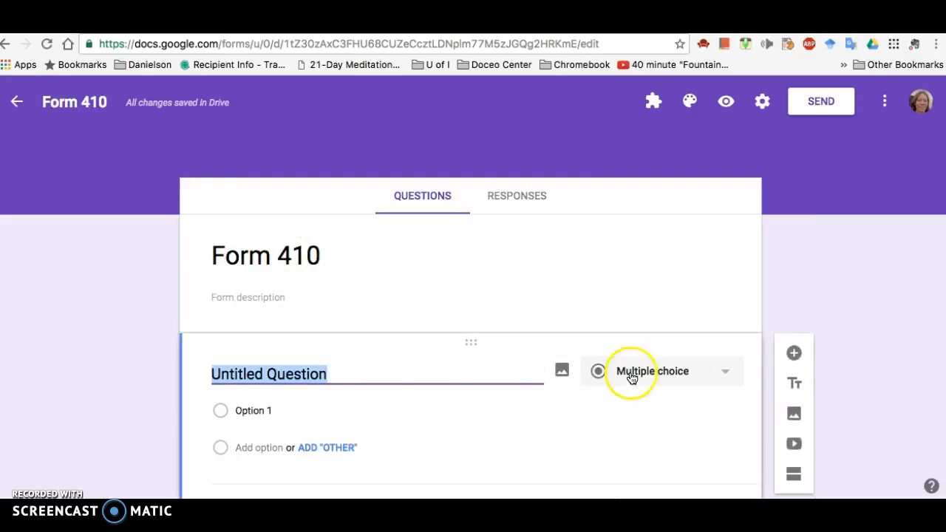
scroll(740, 377, down, 1)
scroll(739, 378, down, 1)
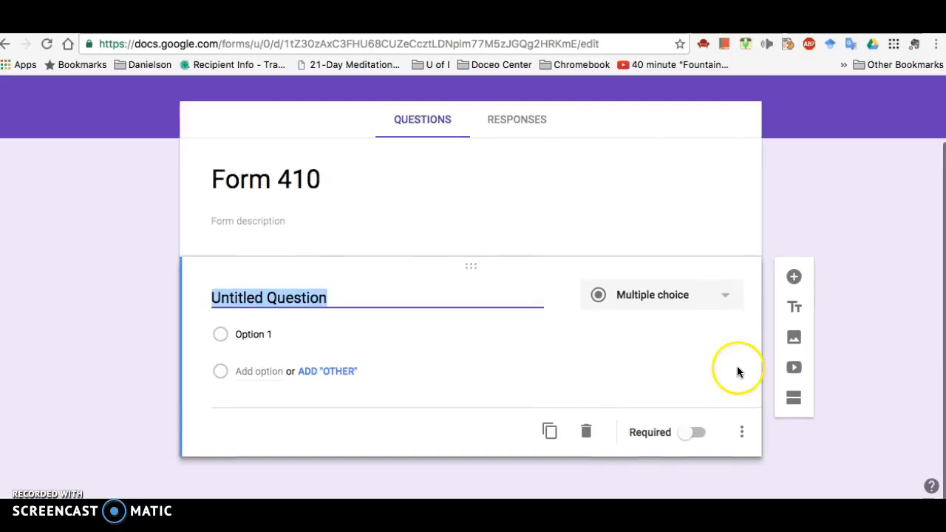
click(728, 296)
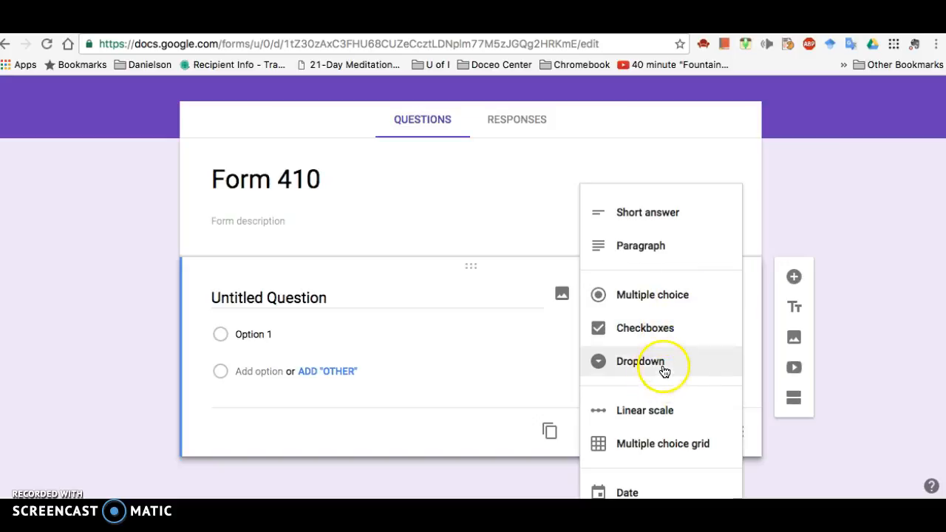
click(672, 405)
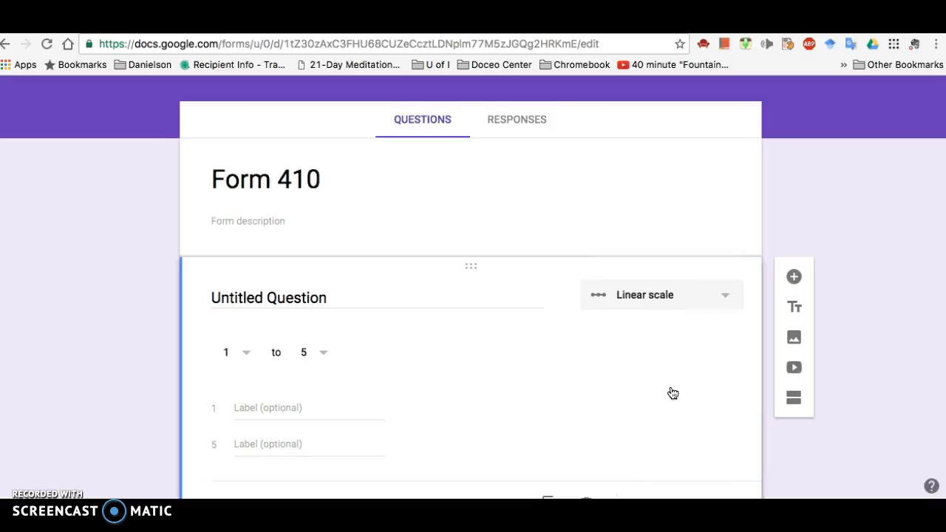
click(725, 294)
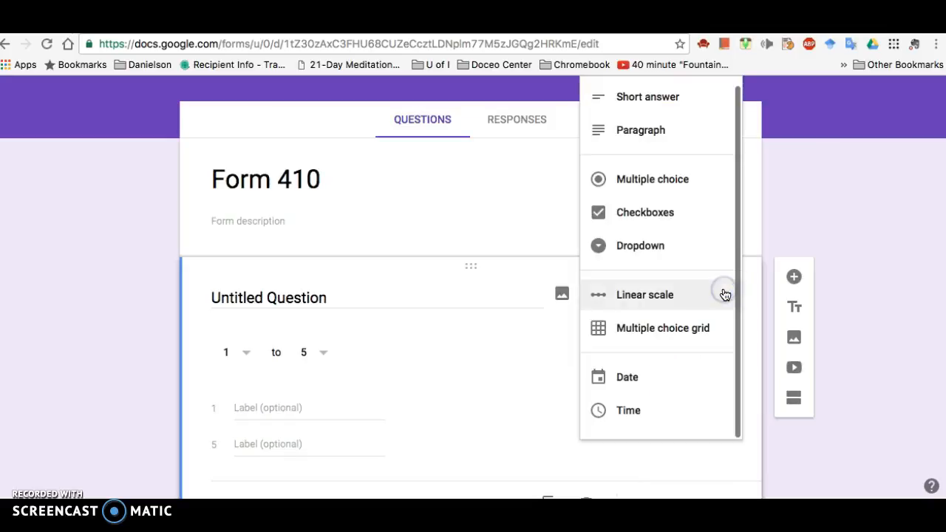
click(325, 352)
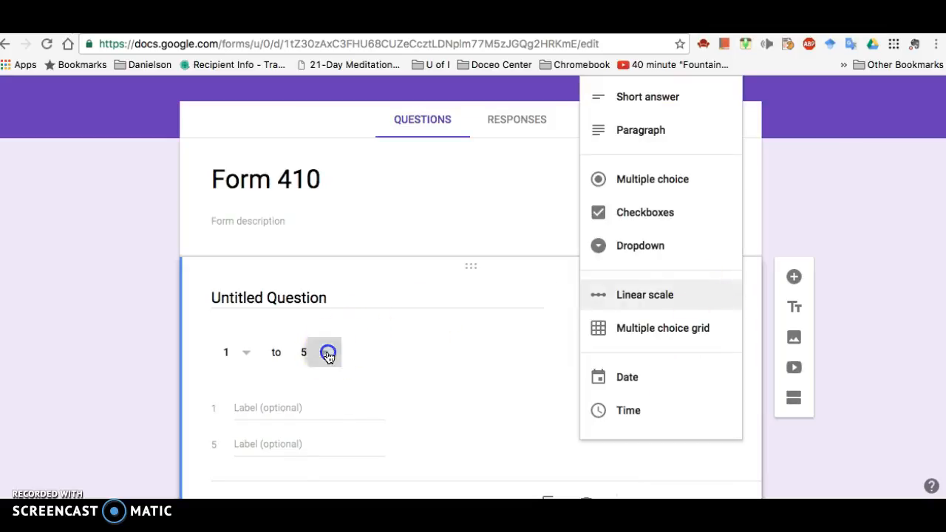
scroll(326, 391, down, 2)
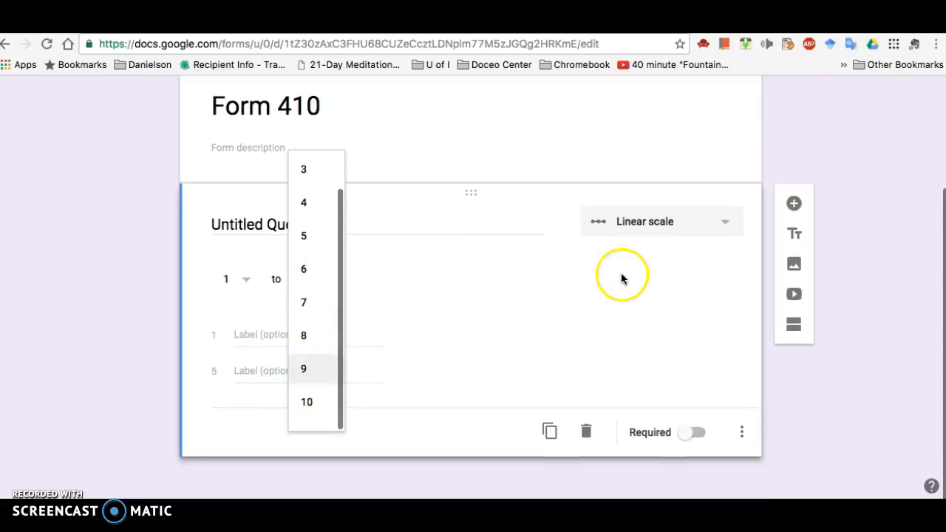
Step: Change the untitled question to Multiple choice grid and review the remaining question types
click(730, 220)
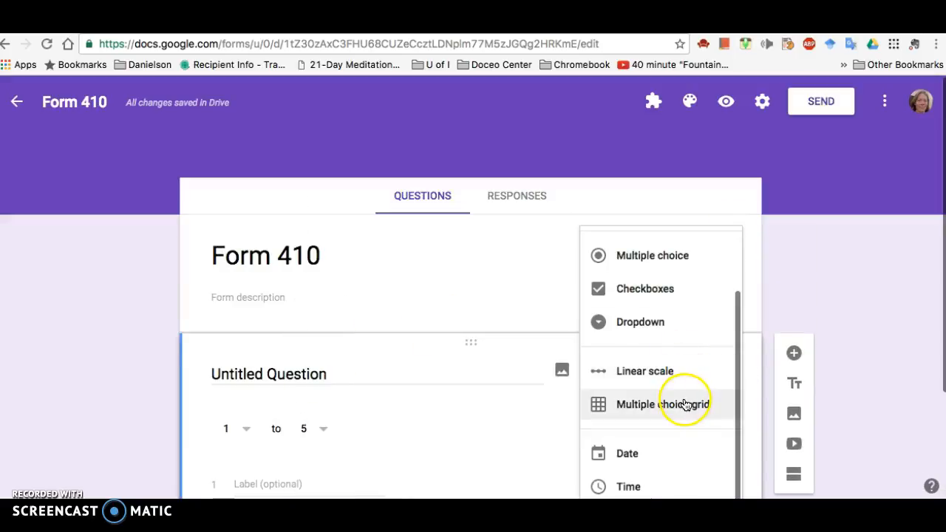
click(686, 403)
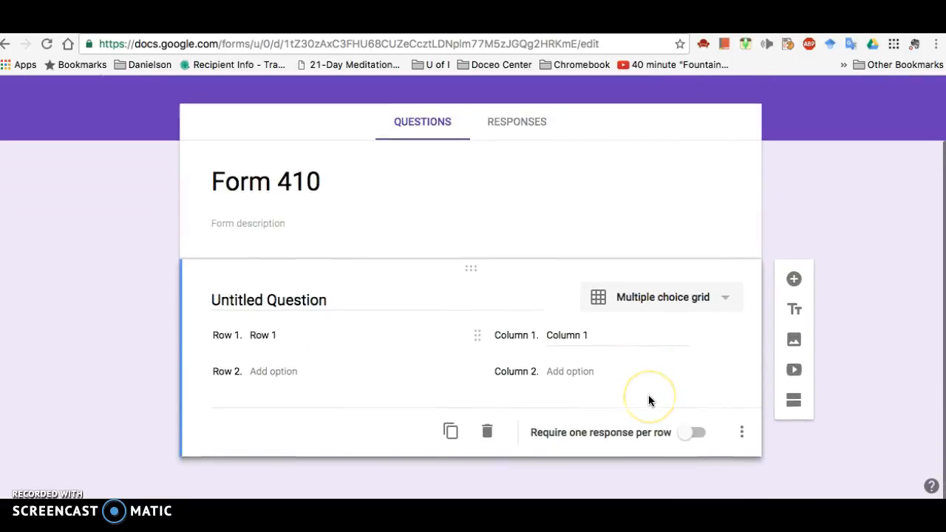
click(723, 301)
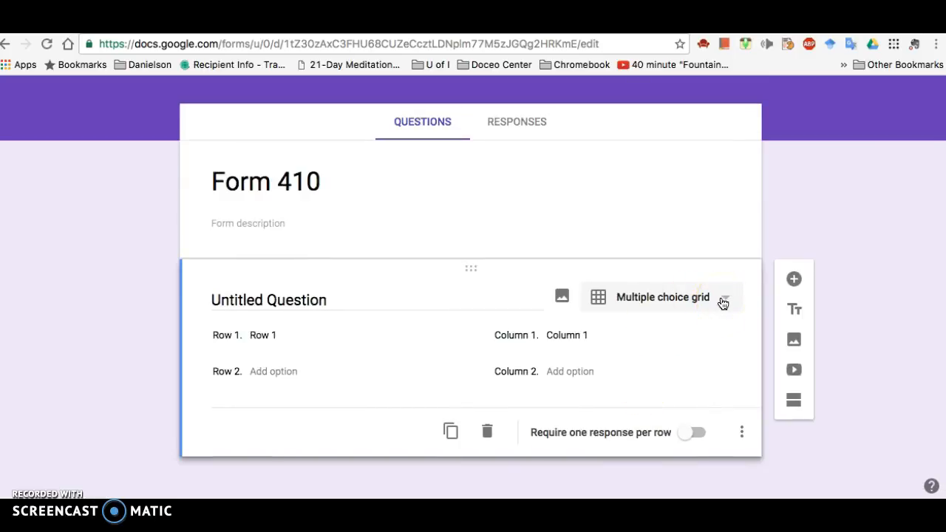
click(723, 301)
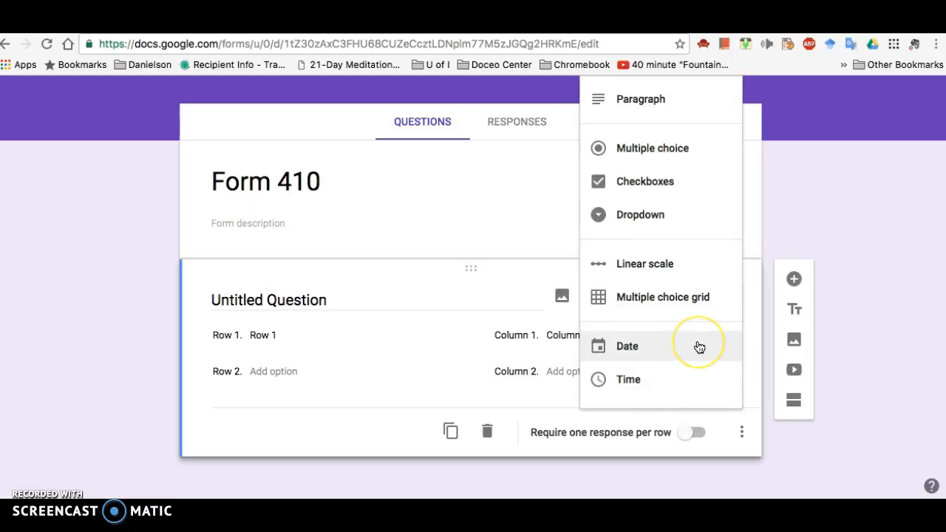
click(528, 223)
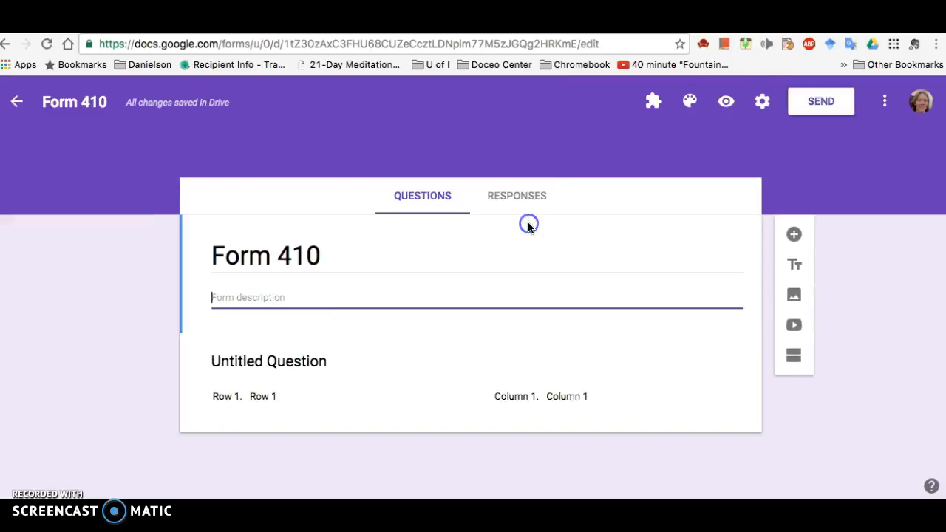
Step: Turn the one-response-per-row requirement of the grid question on and off again
click(307, 365)
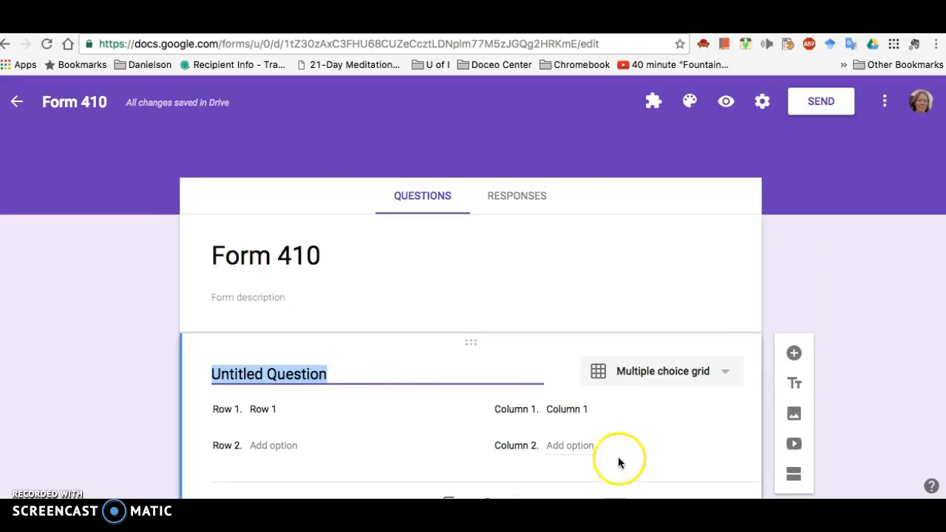
scroll(577, 428, down, 1)
scroll(577, 425, down, 1)
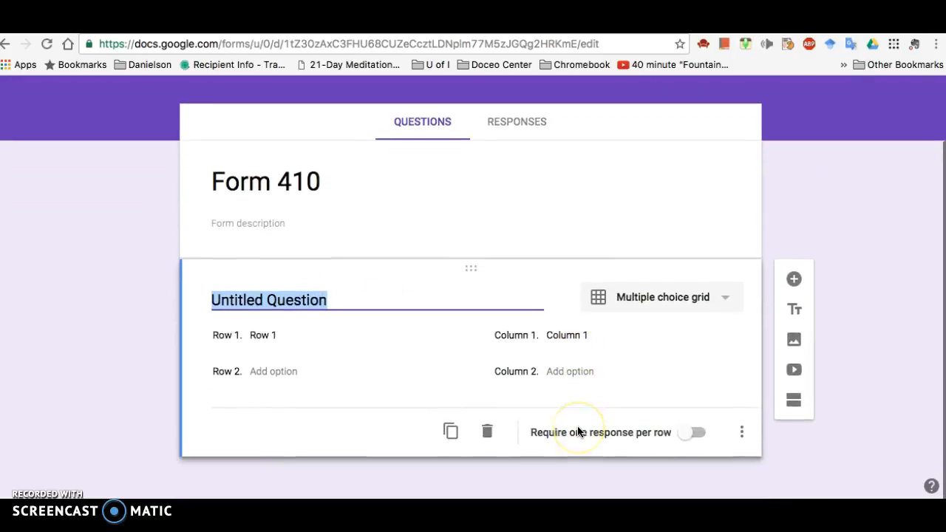
click(694, 436)
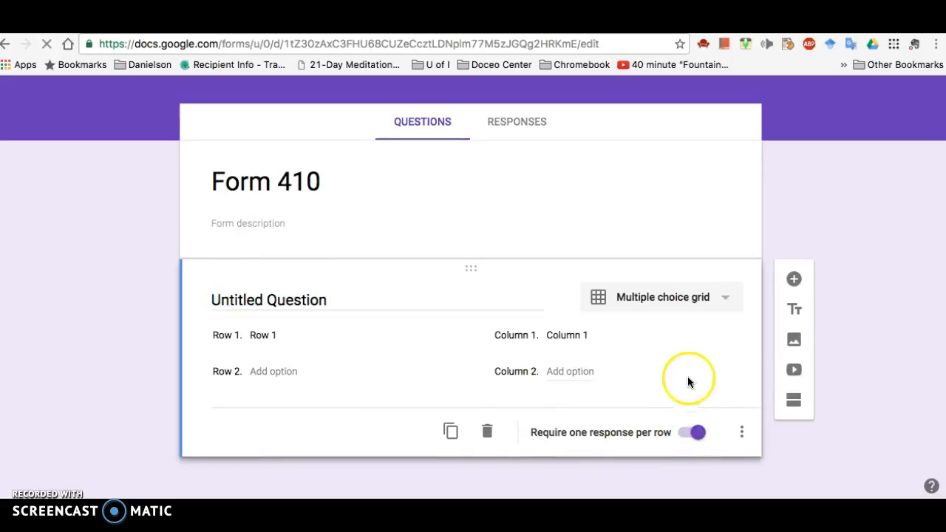
click(686, 436)
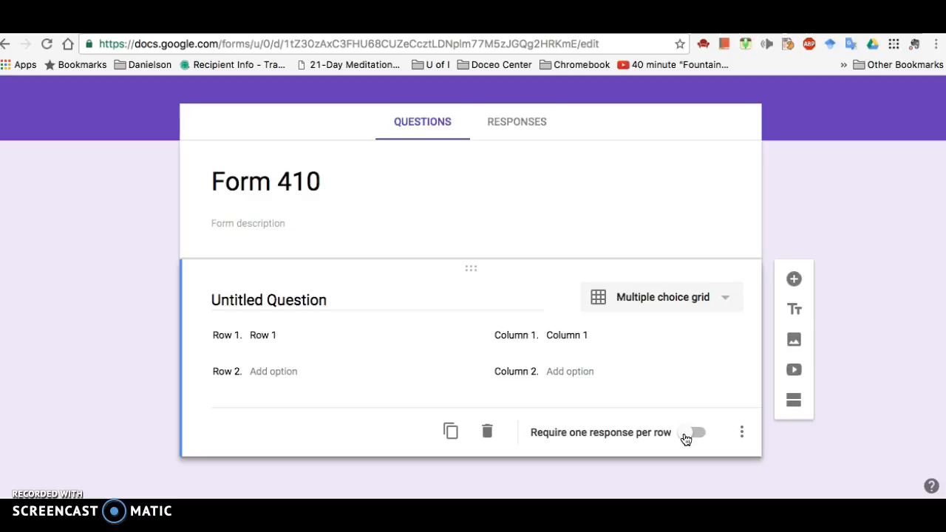
Step: Title the first question Name and make it a required Short answer question
click(343, 303)
text(Name)
click(724, 298)
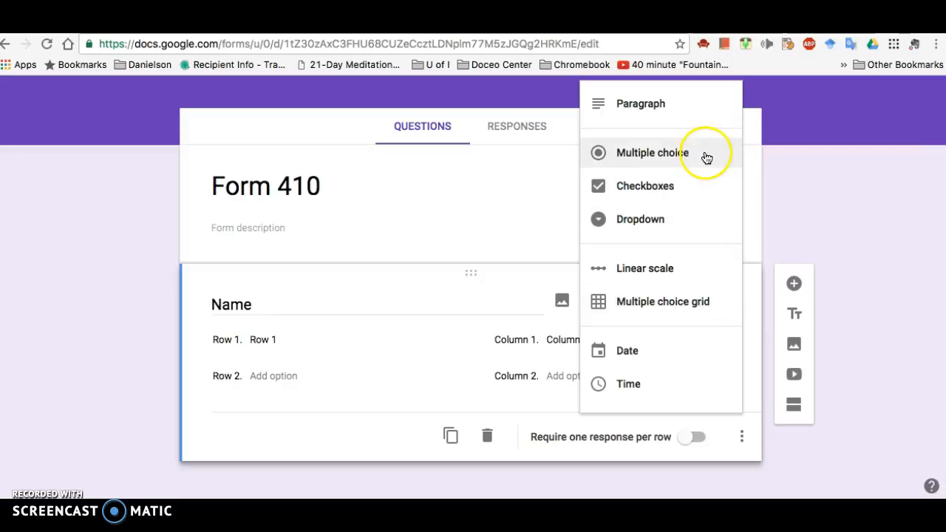
click(706, 155)
click(724, 310)
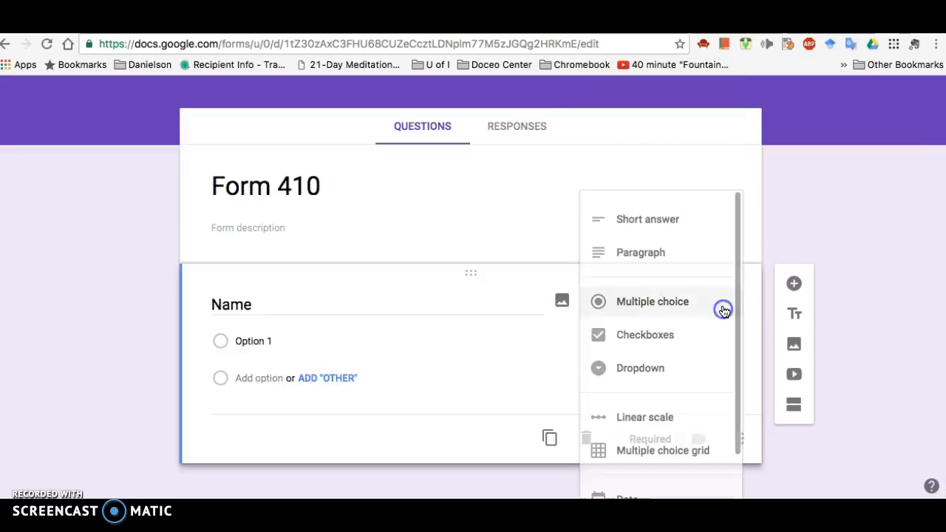
click(699, 222)
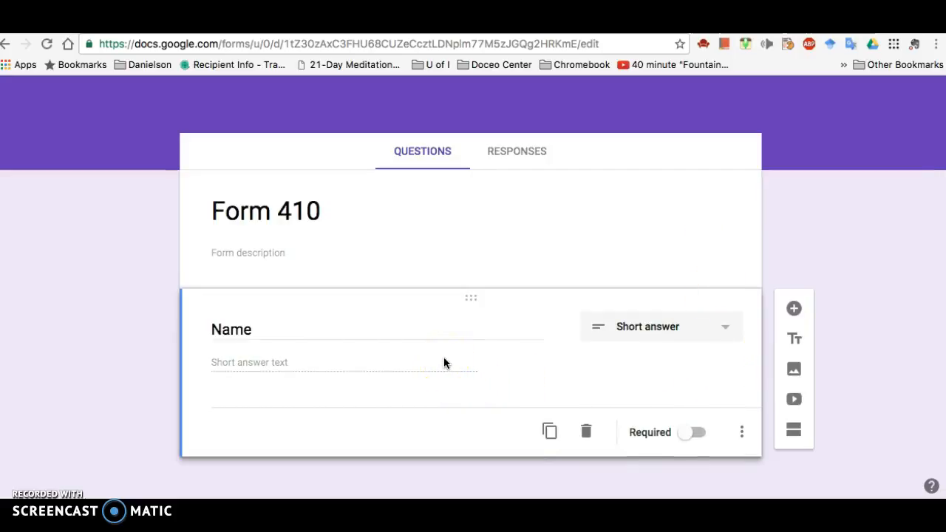
click(692, 432)
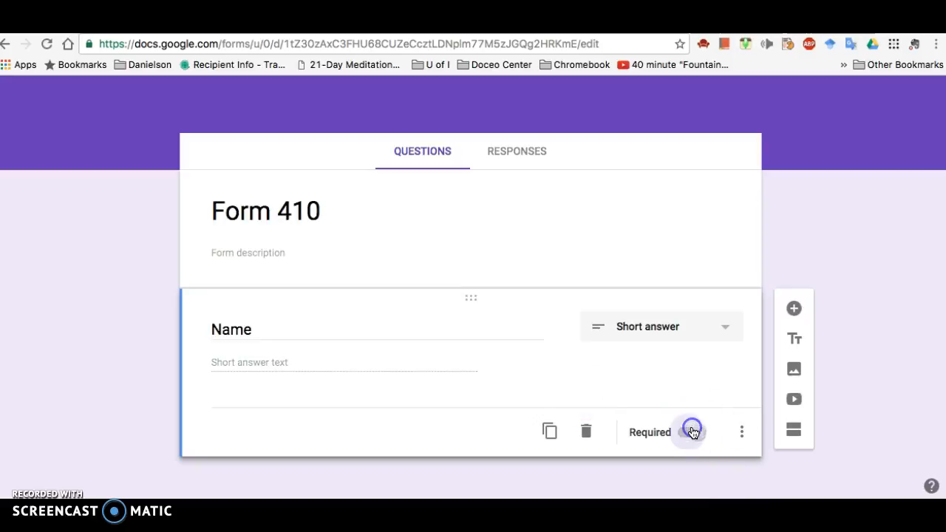
Step: Make the Name question required, and show its description field and hide it again
click(683, 431)
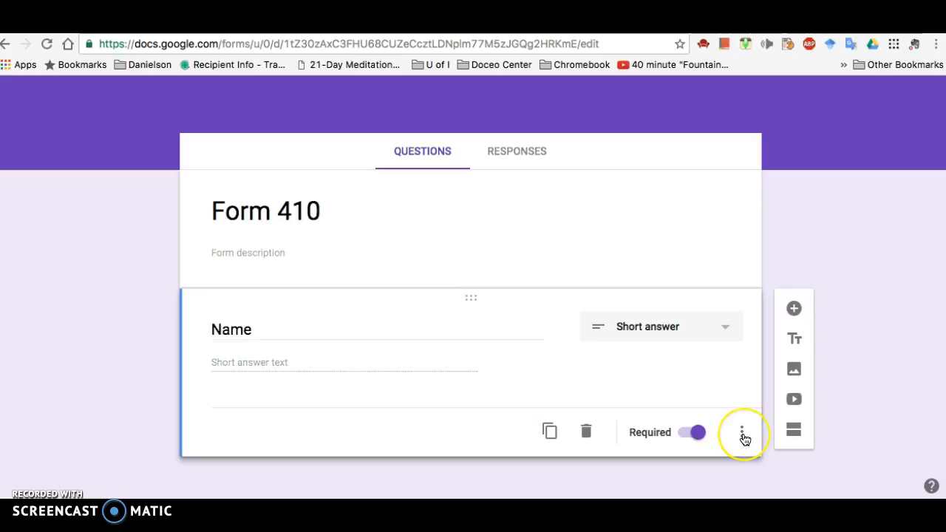
click(742, 433)
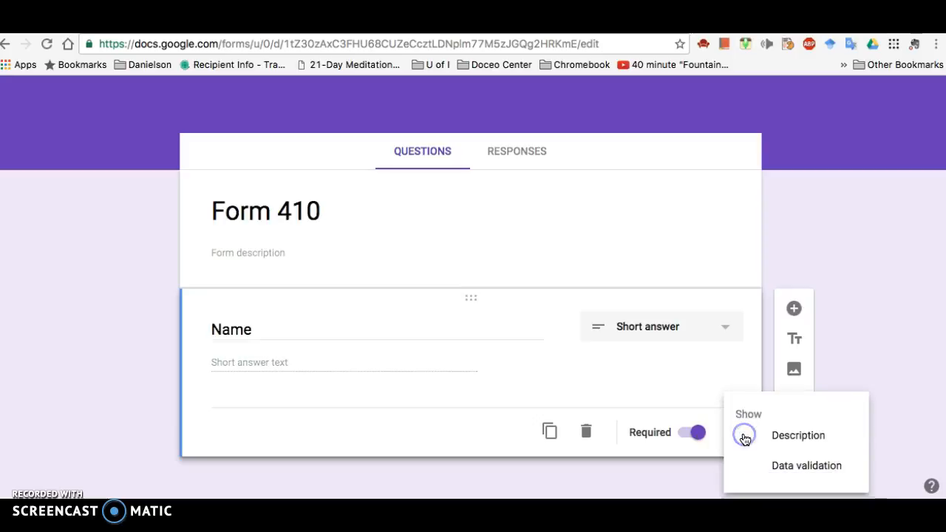
click(782, 440)
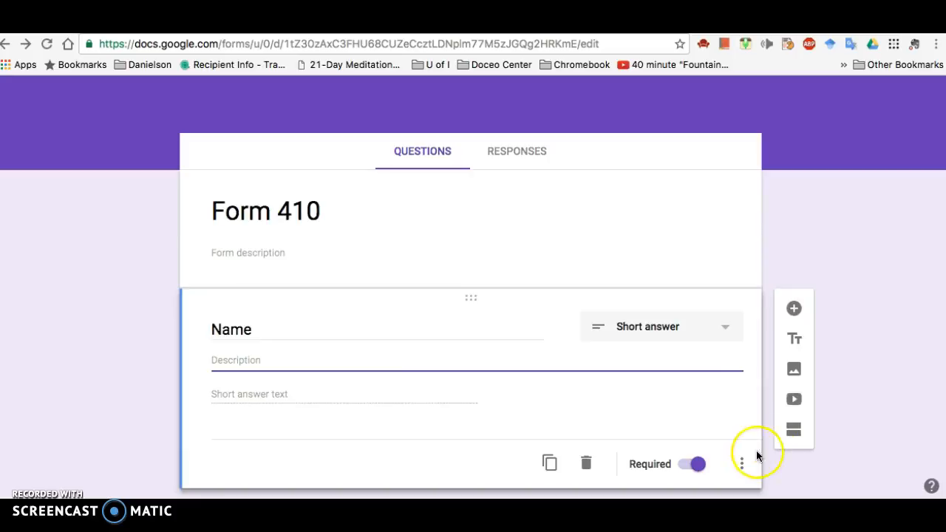
click(742, 463)
click(792, 439)
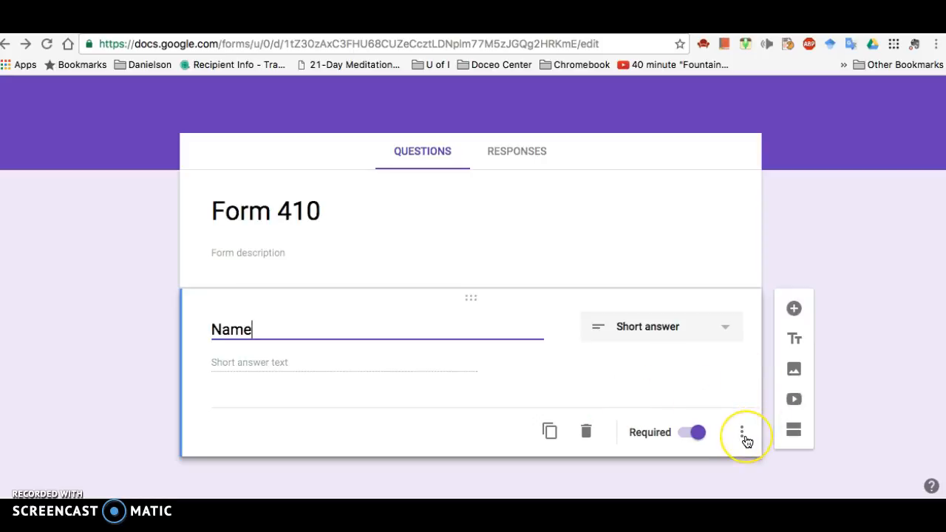
Step: Add a new Multiple choice question titled "What month does school begin?" below the Name question
click(794, 310)
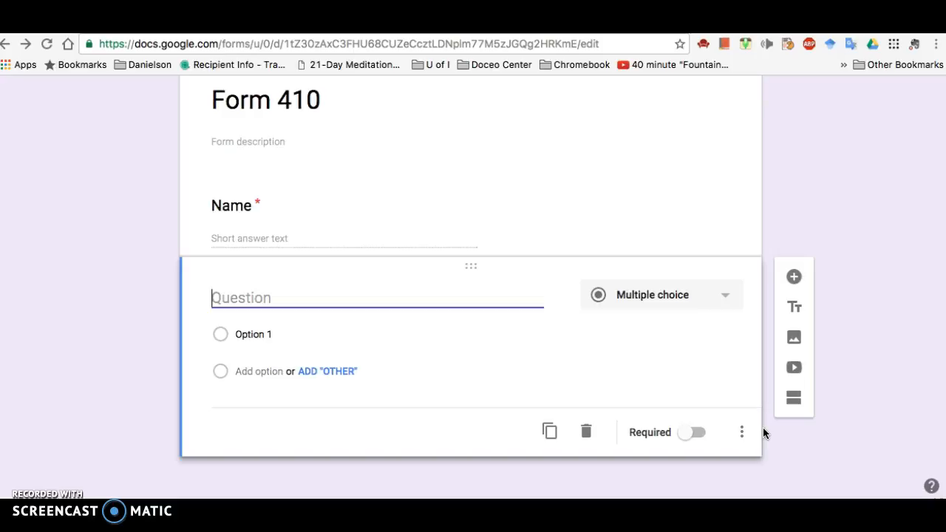
text(What month were)
key(BackSpace)
key(BackSpace)
key(BackSpace)
key(BackSpace)
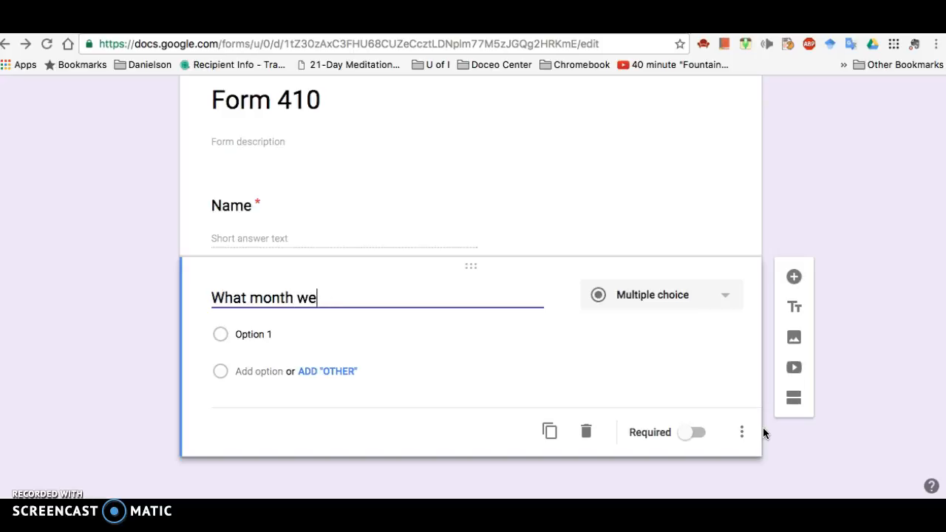
text(does school b)
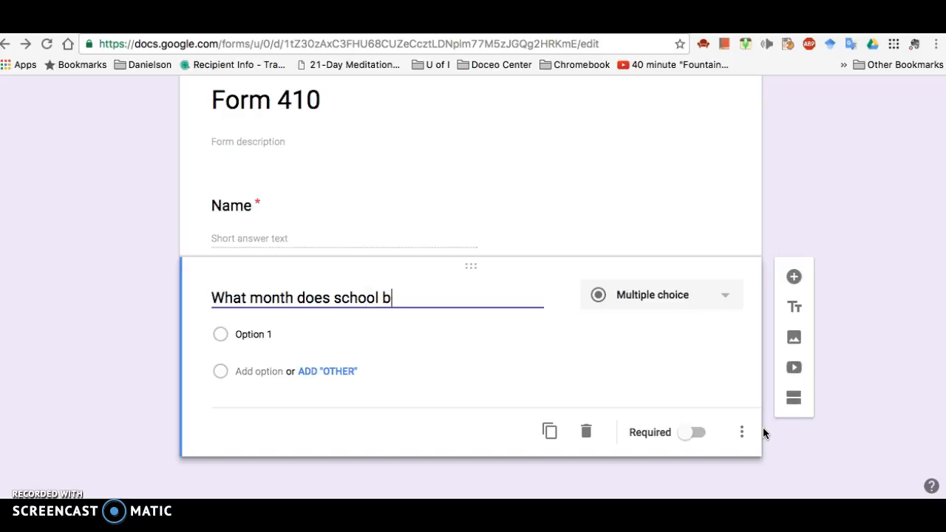
text(egin?)
Step: Give the school month question the answer options July, August, September and October, and make it required
click(277, 334)
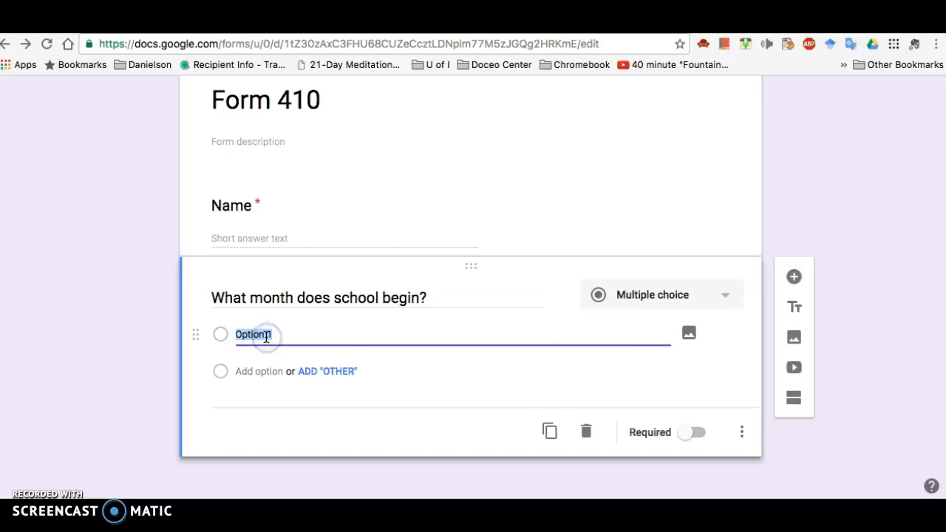
text(July)
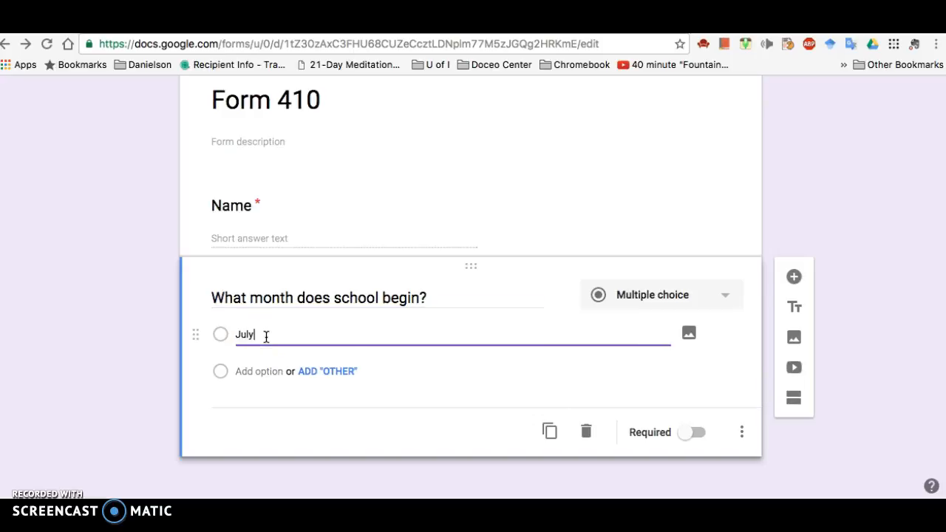
click(272, 374)
text(August)
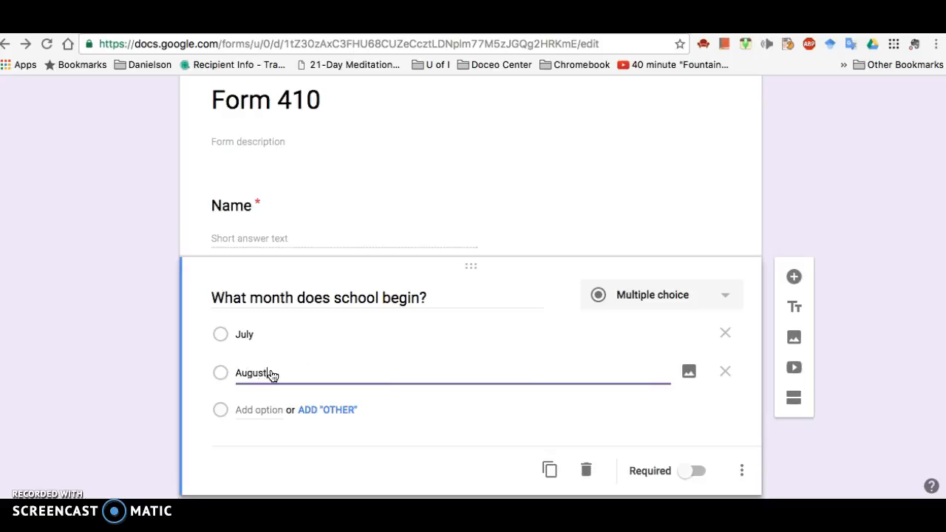
click(250, 411)
text(S)
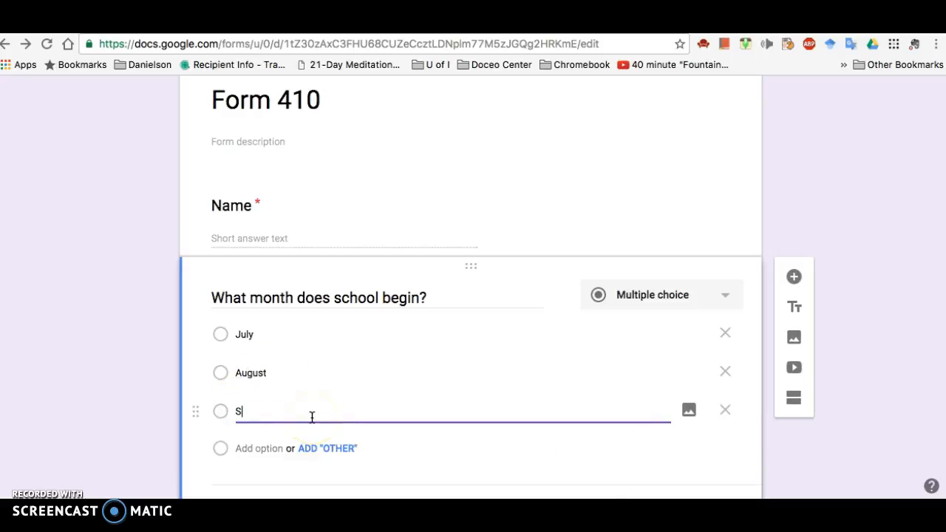
text(eptember)
click(288, 445)
text(October)
scroll(399, 443, down, 3)
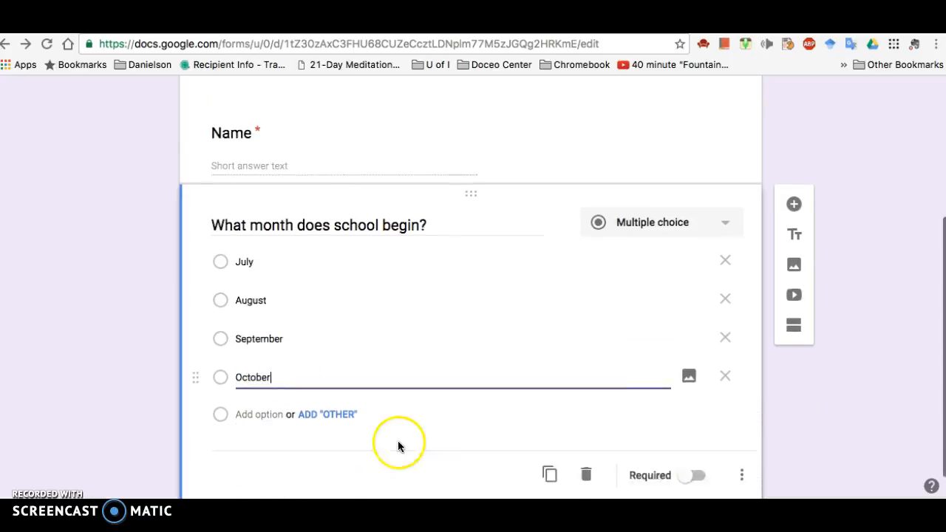
click(695, 433)
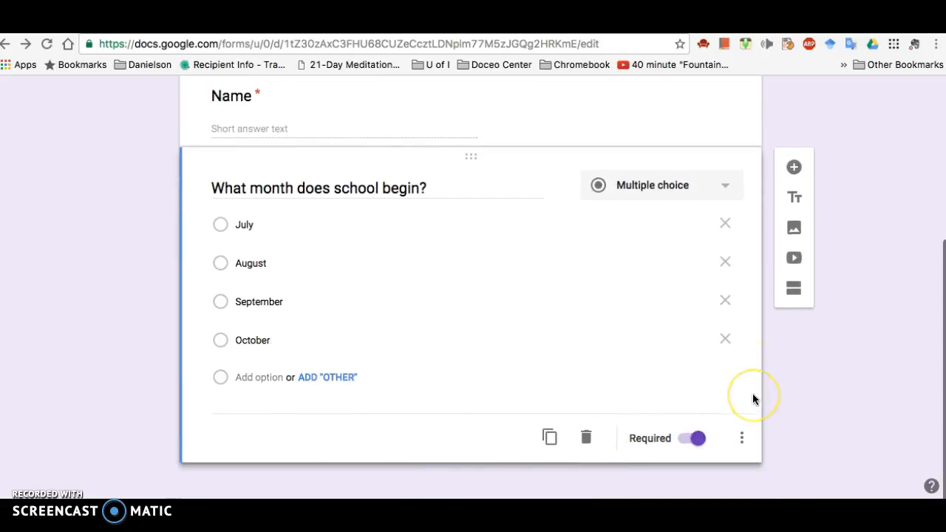
Step: Examine the additional display options of the school month question and the tools for adding other elements to the form
scroll(752, 396, up, 1)
click(733, 364)
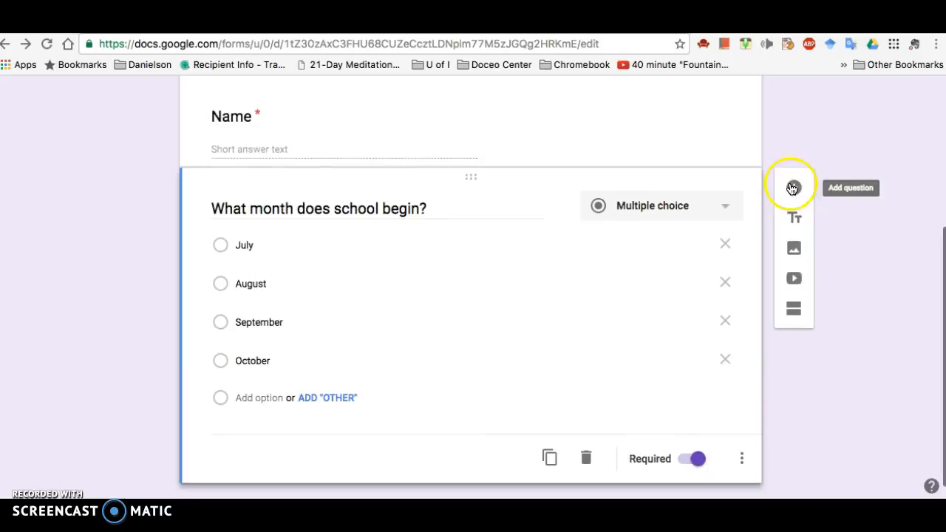
click(797, 220)
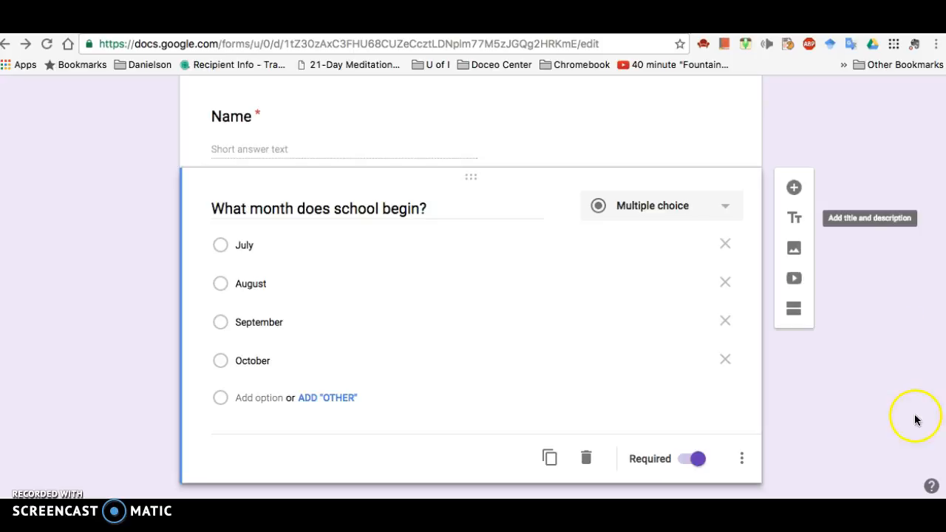
click(747, 459)
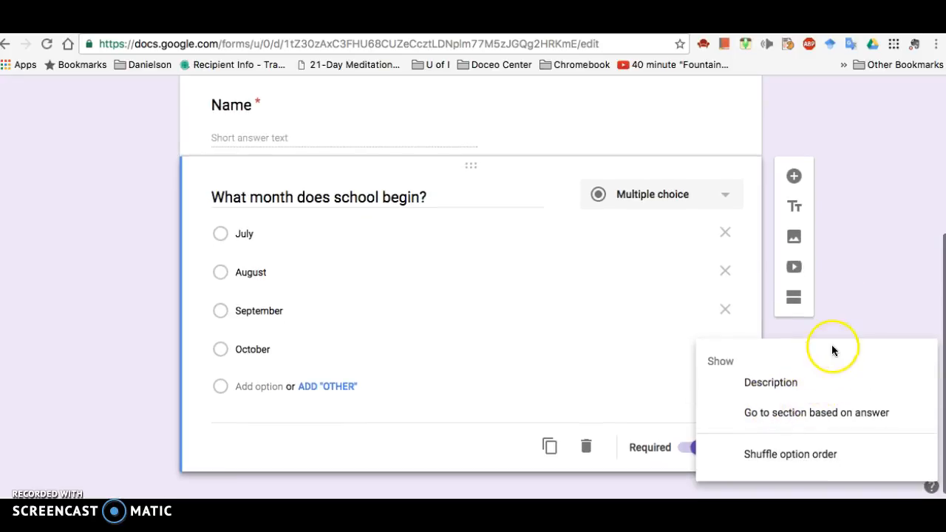
click(869, 290)
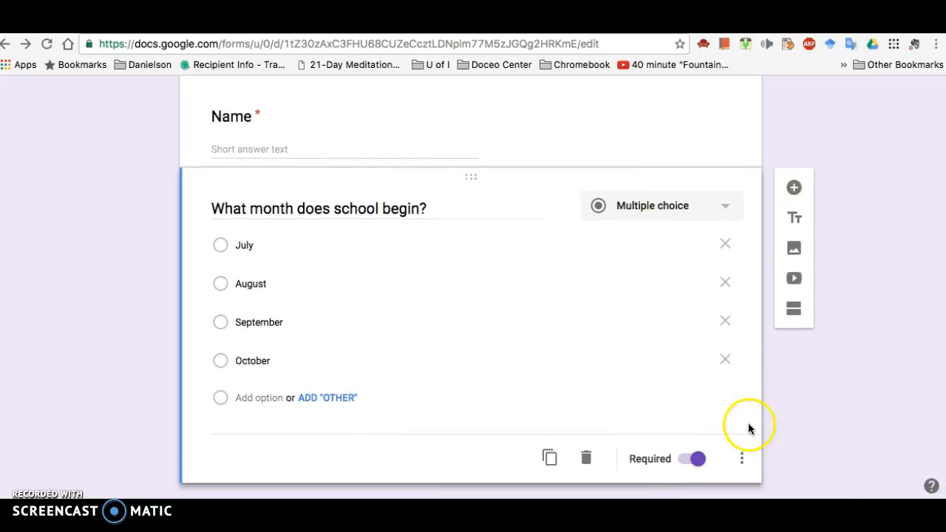
scroll(760, 456, up, 1)
scroll(761, 461, down, 1)
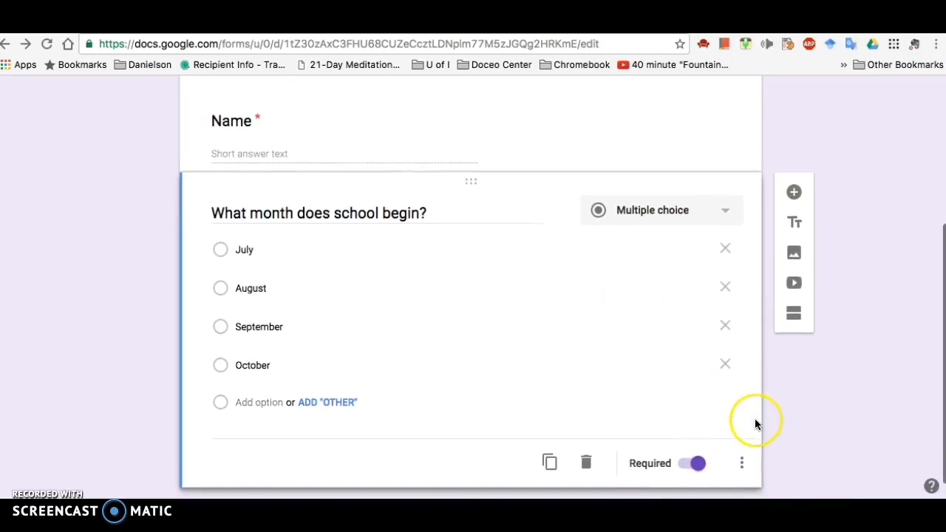
scroll(754, 418, up, 5)
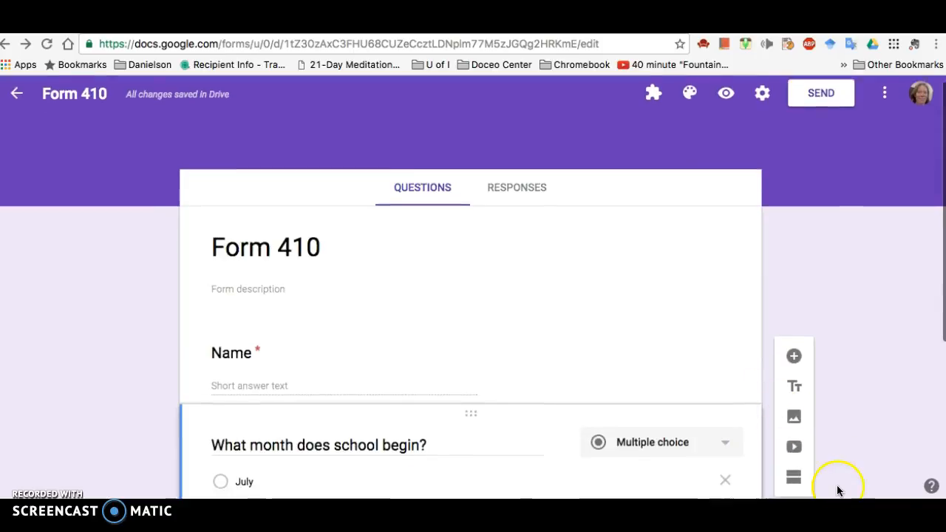
scroll(816, 436, down, 3)
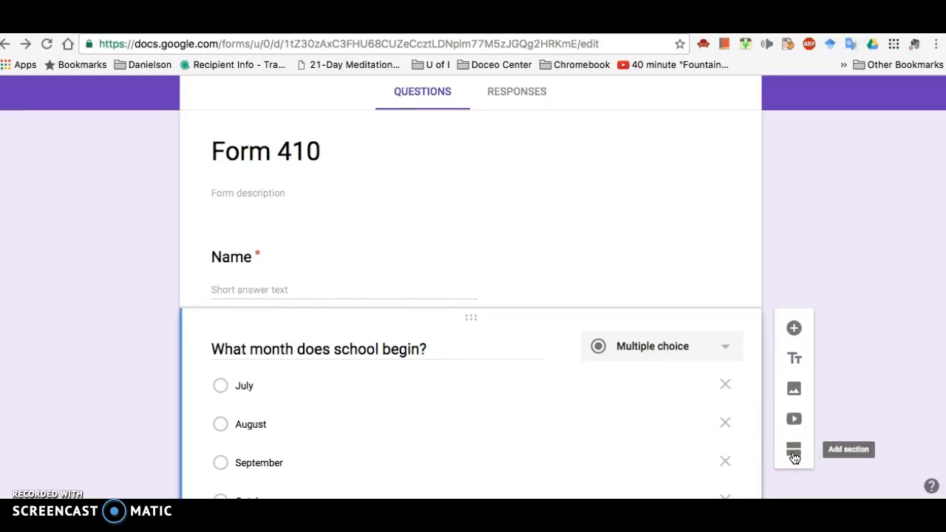
scroll(793, 454, up, 3)
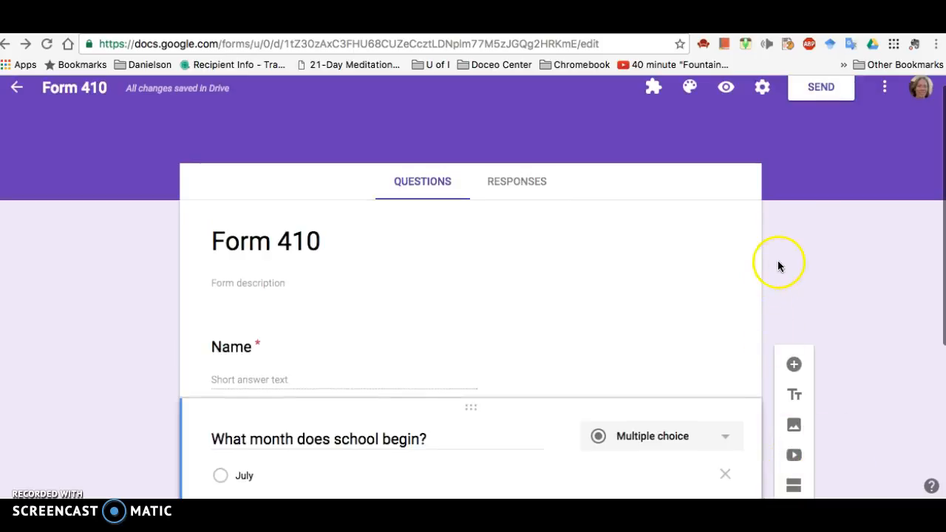
Step: Browse the Just kids theme images and apply the picture of colourful balloons over a white picket fence as the form's theme
click(696, 91)
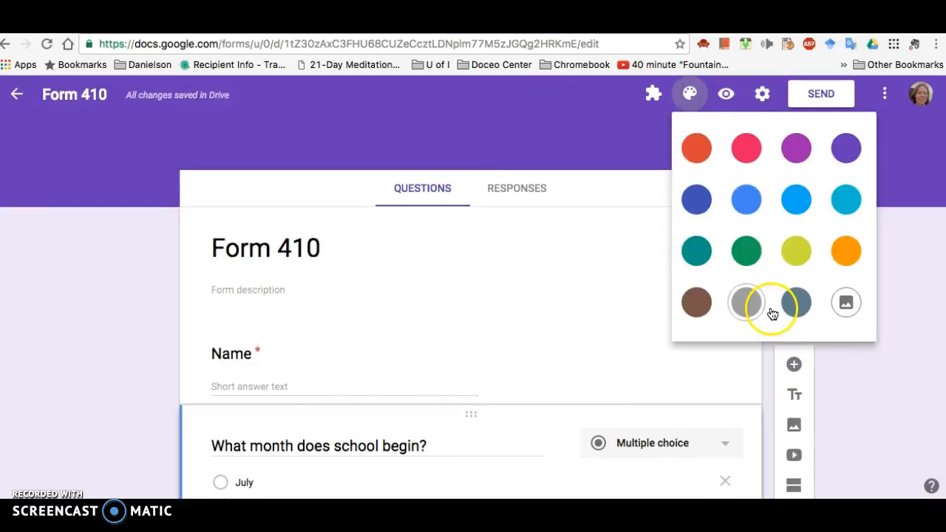
click(846, 303)
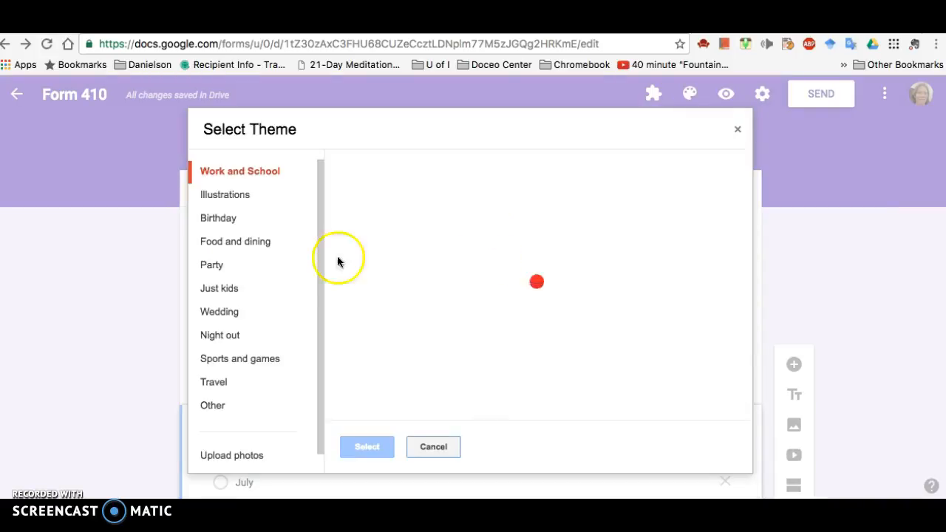
click(242, 289)
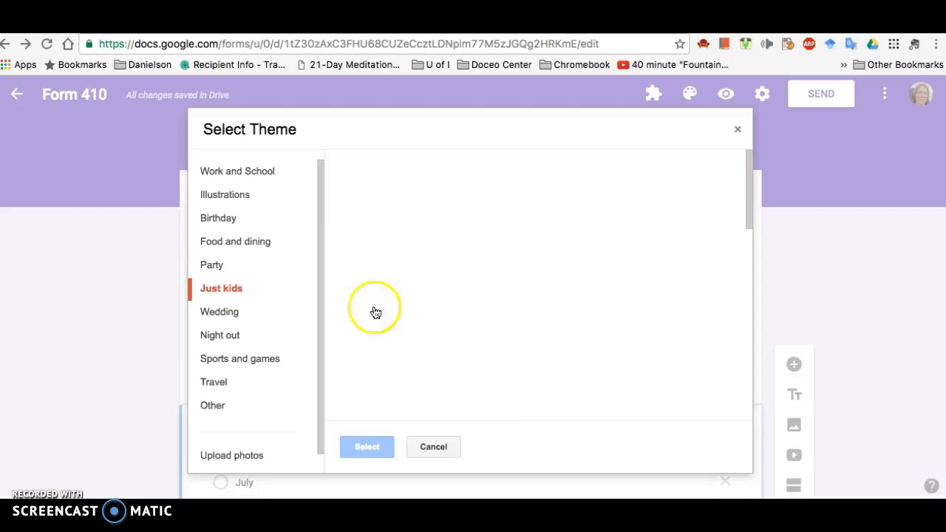
scroll(597, 343, down, 1)
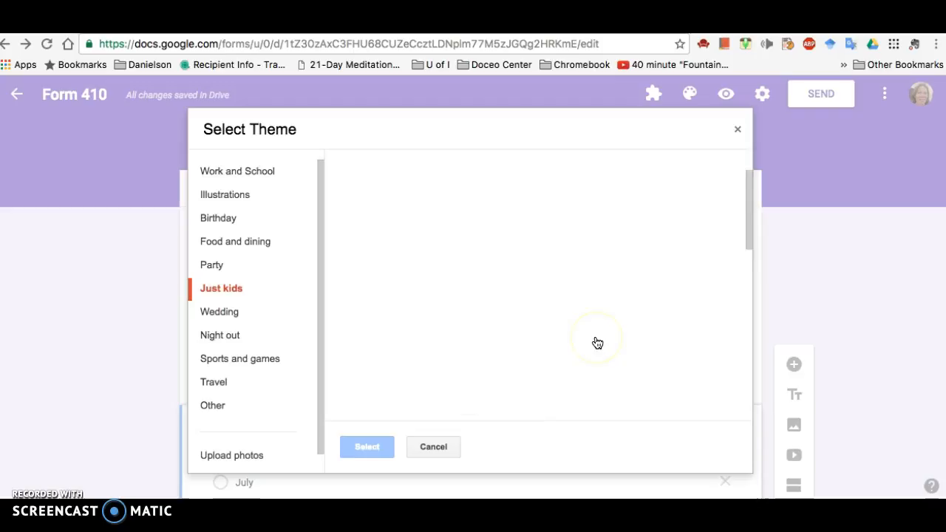
scroll(597, 343, down, 6)
scroll(597, 343, up, 6)
scroll(597, 343, up, 2)
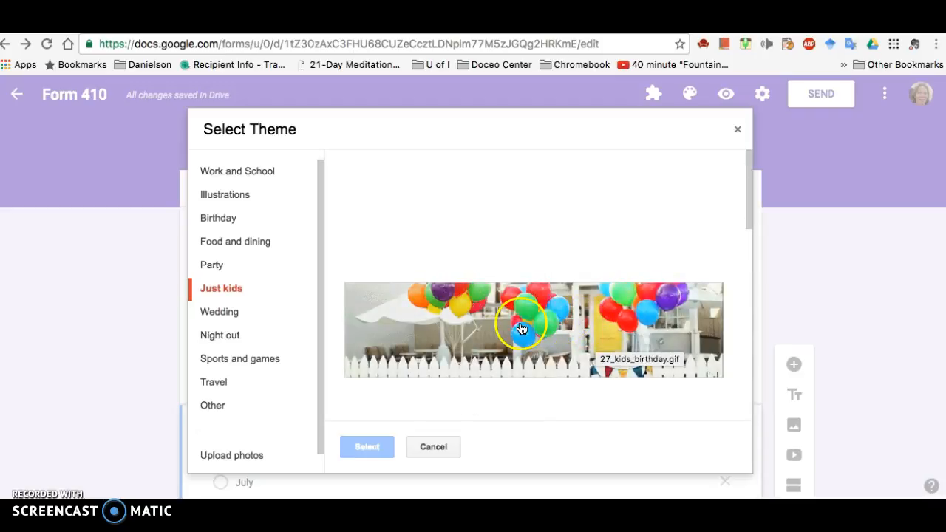
click(524, 323)
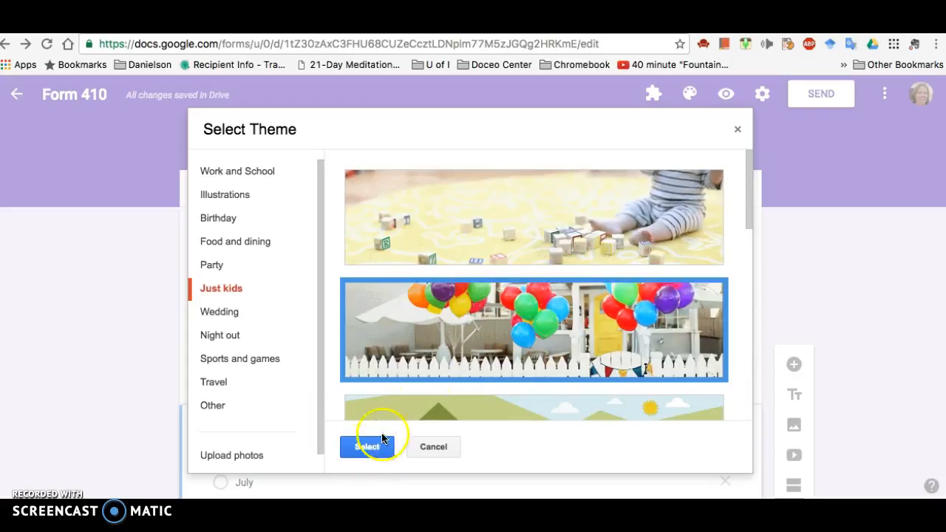
scroll(534, 365, down, 8)
scroll(537, 366, up, 8)
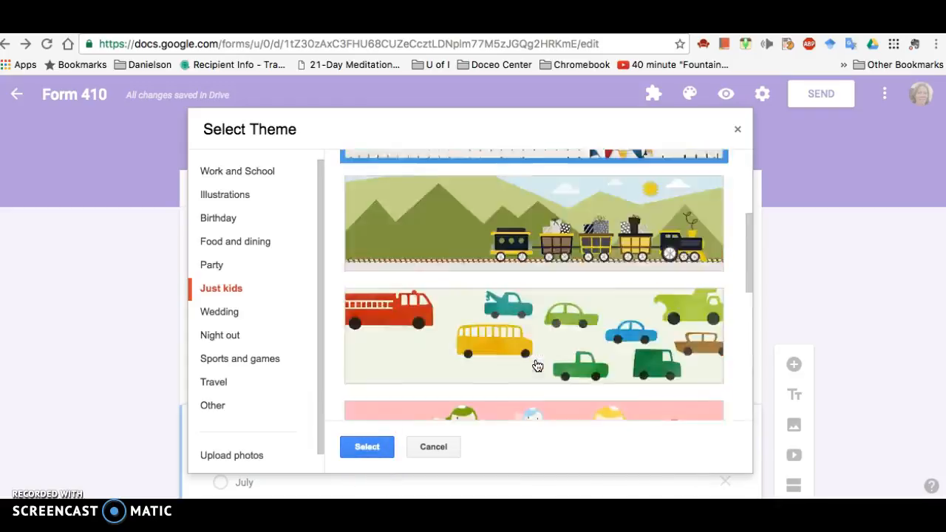
scroll(496, 338, down, 4)
scroll(559, 348, down, 2)
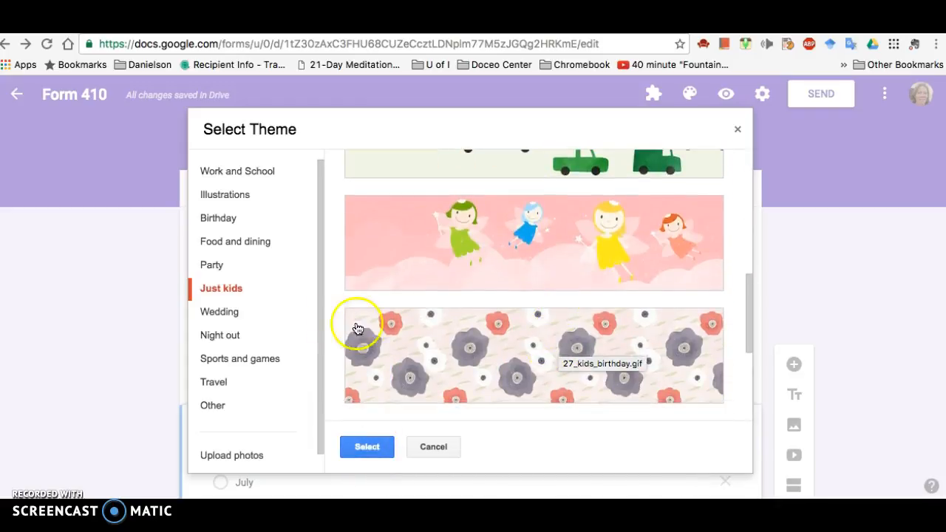
click(414, 379)
click(369, 448)
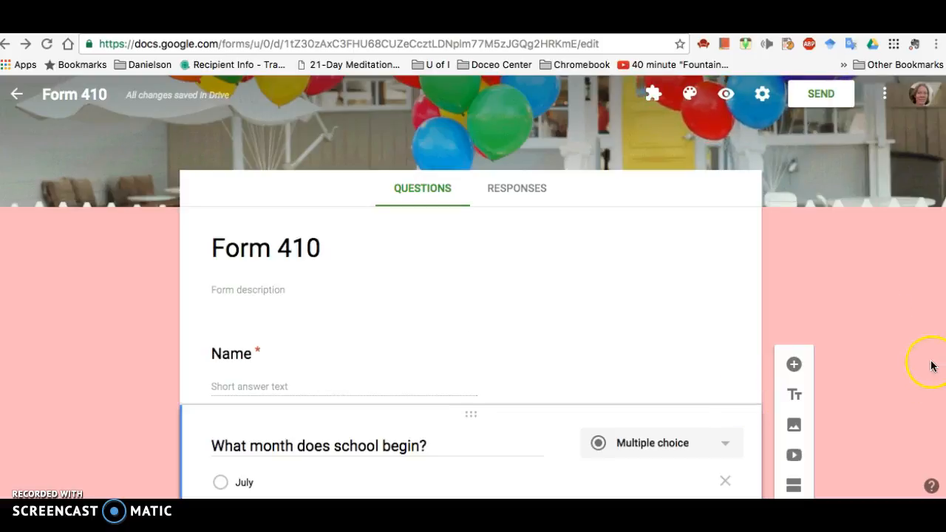
Step: Preview the form as respondents see it and return to the editor
click(726, 95)
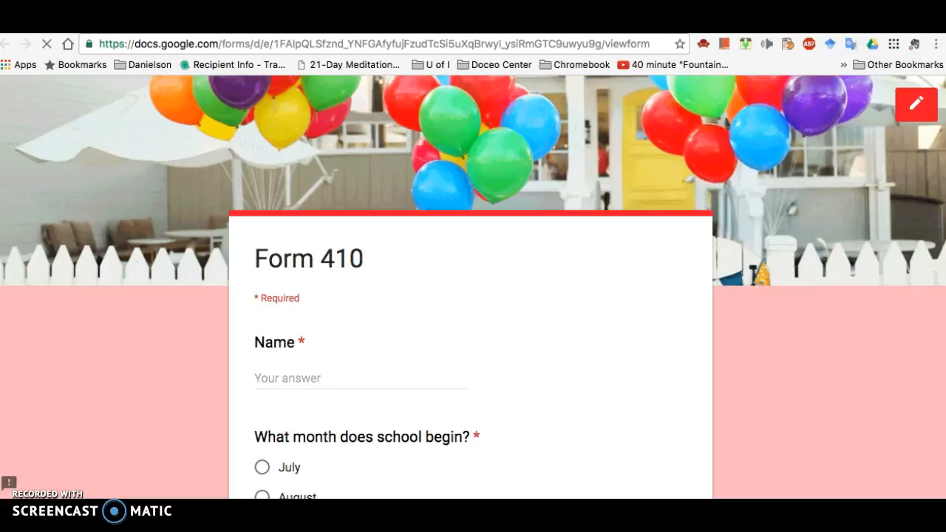
key(super+w)
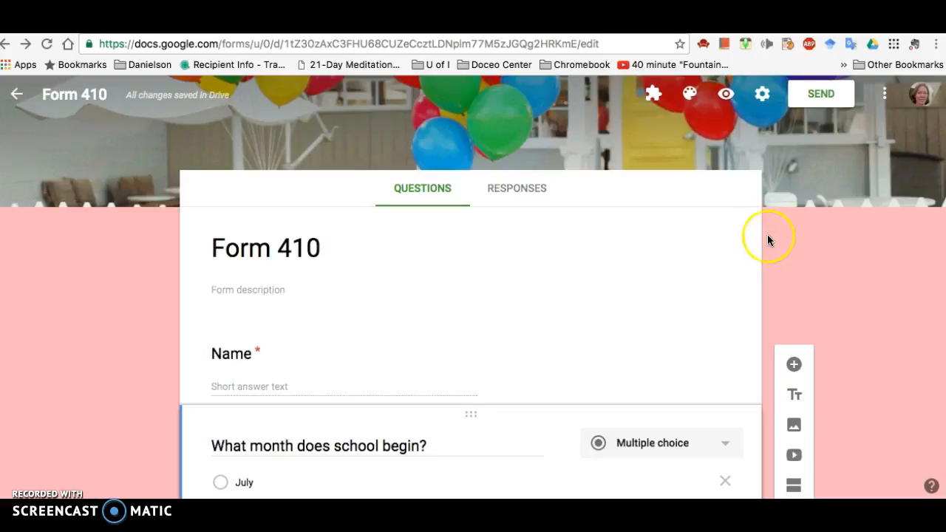
Step: Try the progress bar and shuffled question order in the form's presentation settings, and turn off the link to submit another response
click(763, 96)
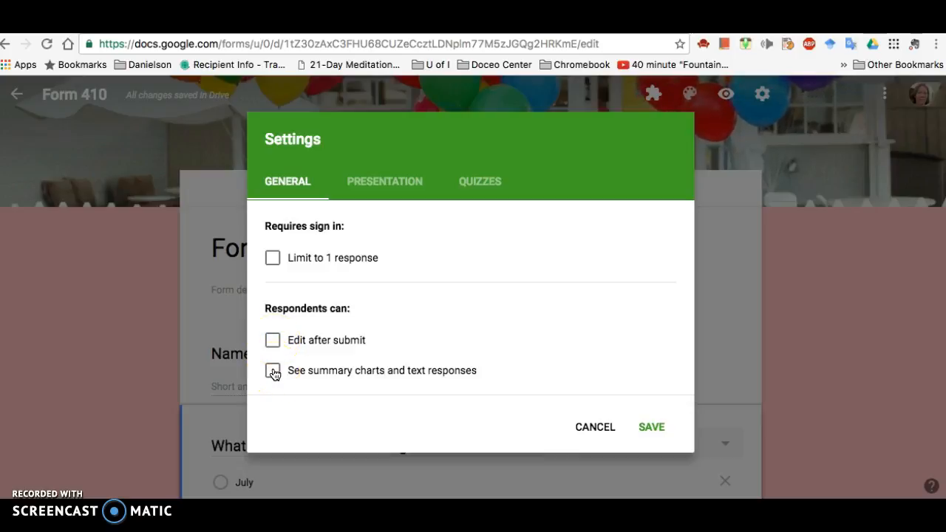
click(388, 181)
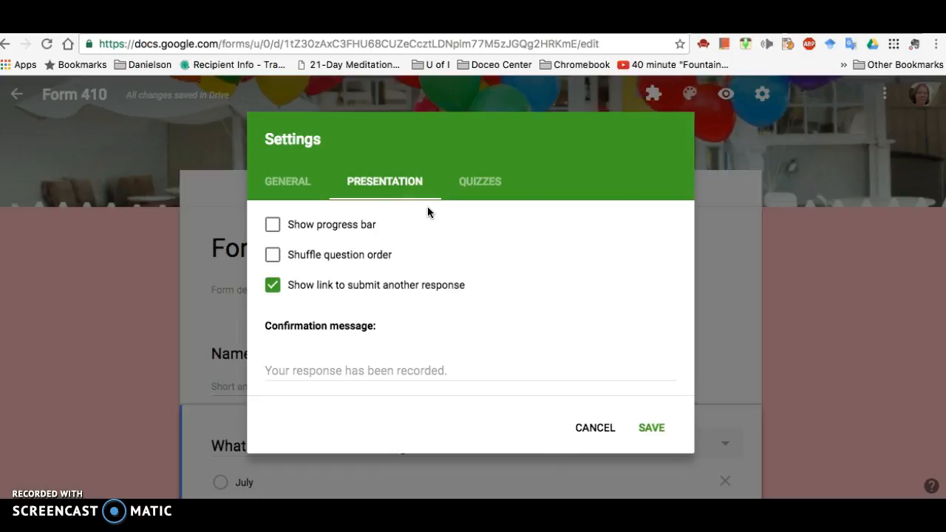
click(272, 226)
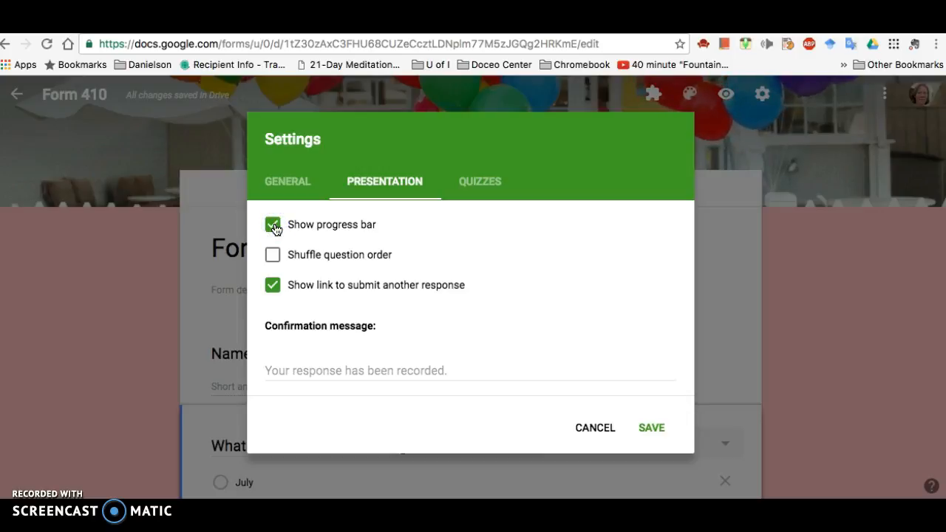
click(273, 227)
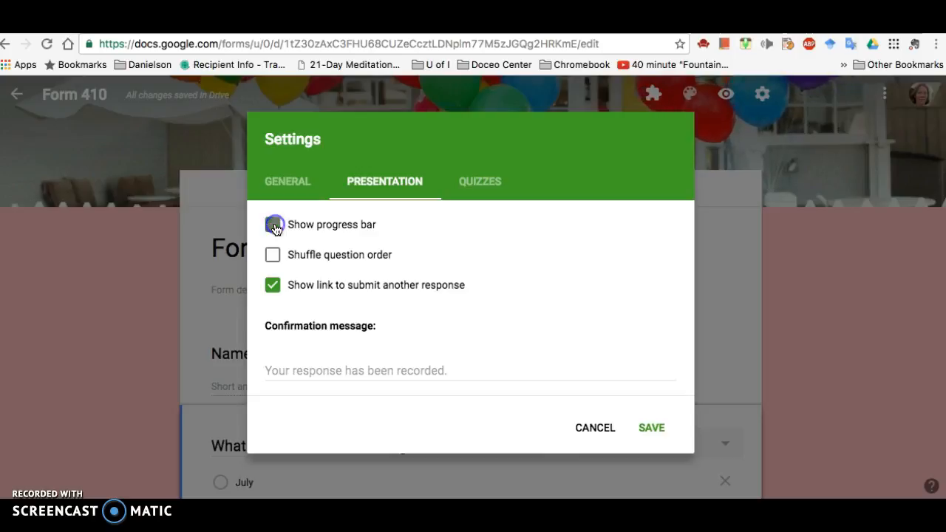
click(273, 255)
click(294, 287)
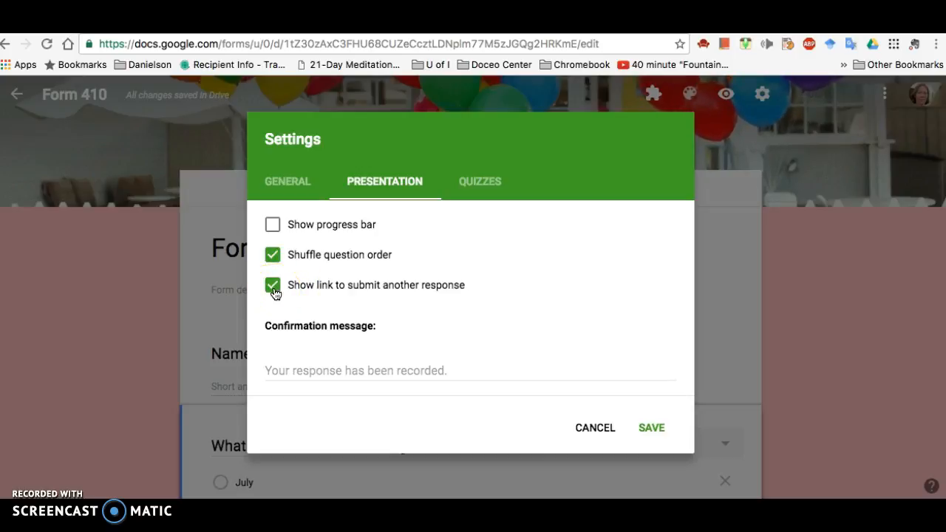
click(271, 256)
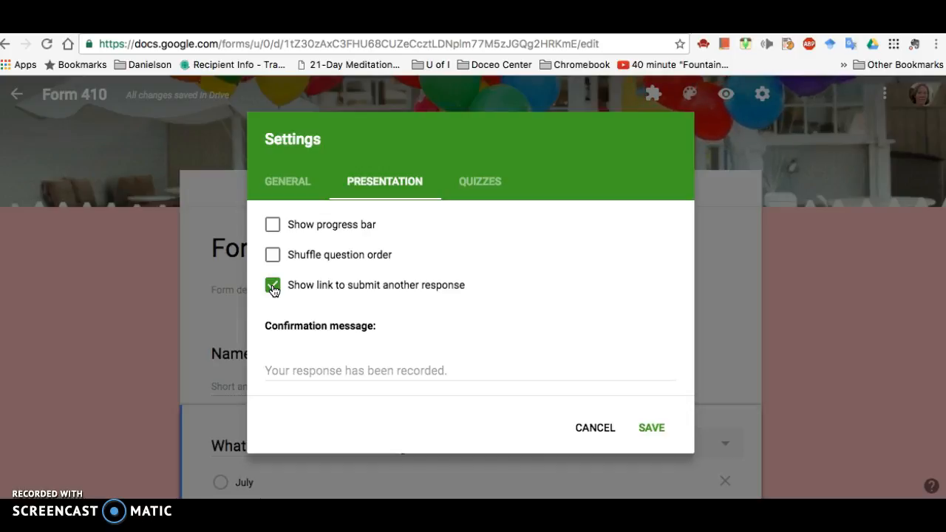
click(273, 289)
click(283, 363)
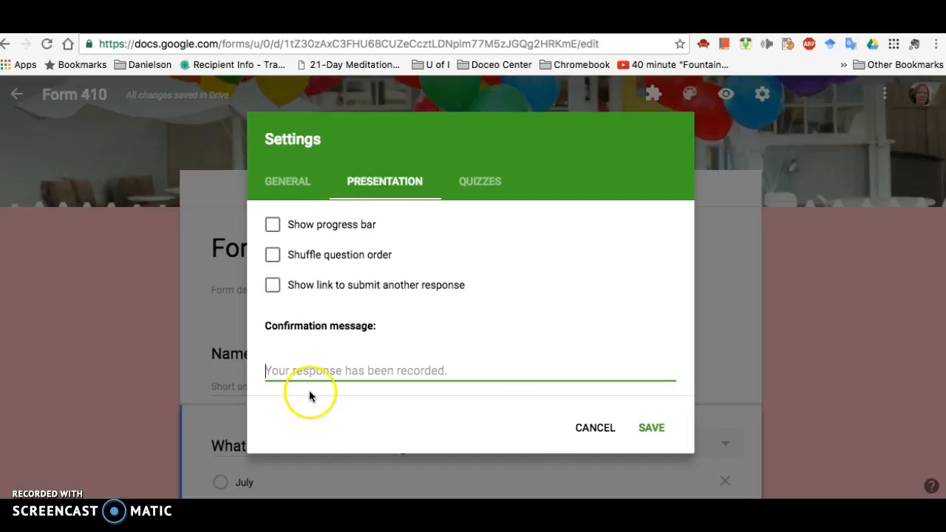
Step: Turn the form into a quiz in its settings and review the grade release and respondent visibility options
click(470, 182)
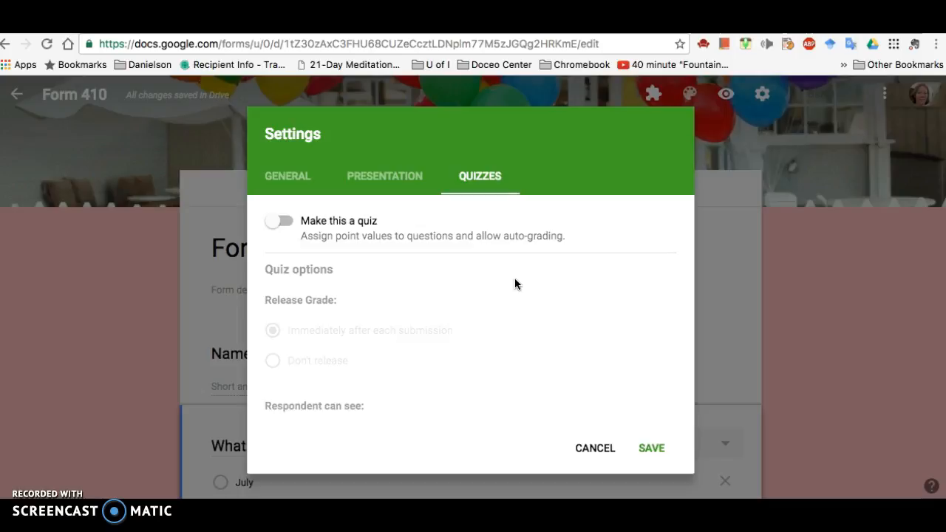
click(283, 221)
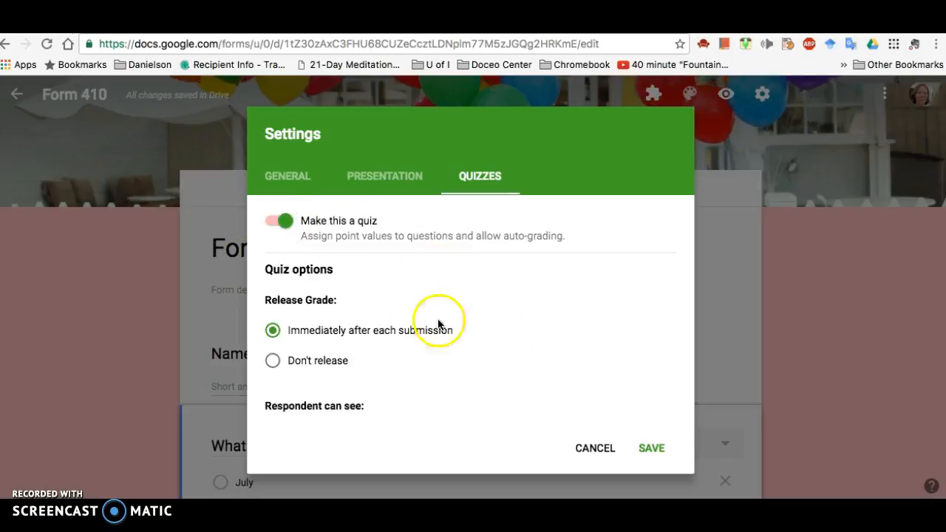
scroll(367, 333, down, 2)
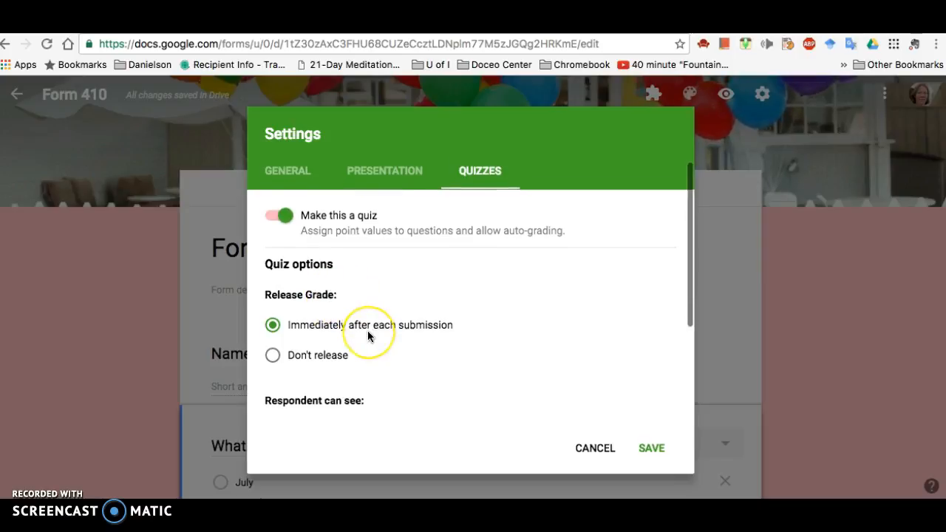
scroll(367, 332, down, 3)
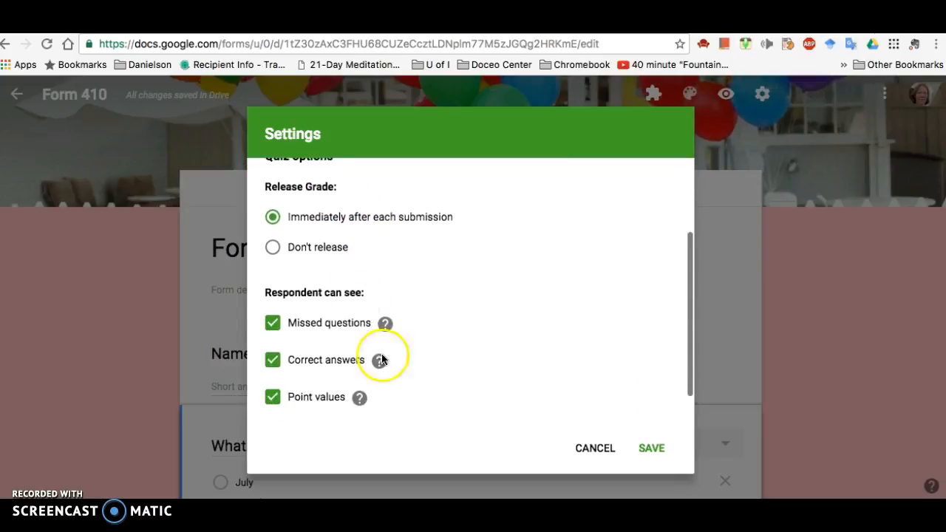
scroll(392, 381, up, 1)
scroll(395, 385, up, 2)
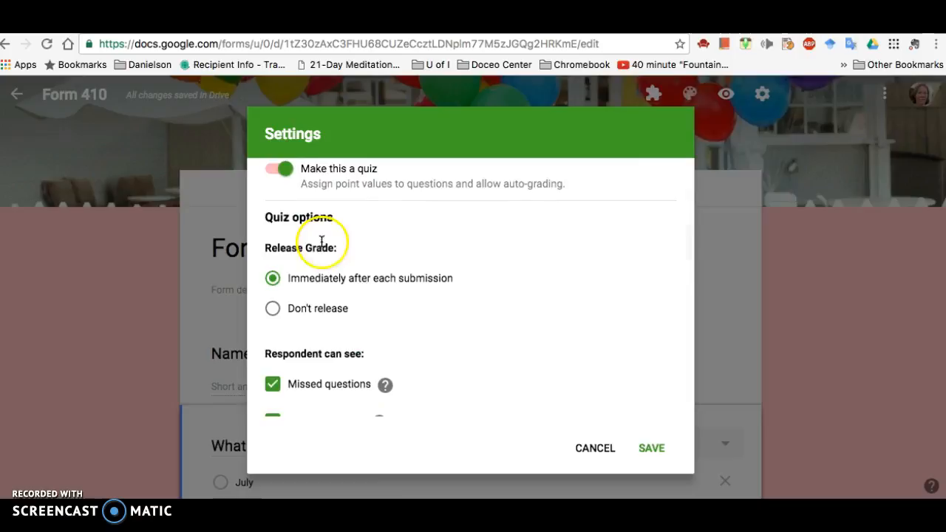
Step: Release quiz grades immediately after each submission, hide missed questions from respondents, and save the settings
click(272, 309)
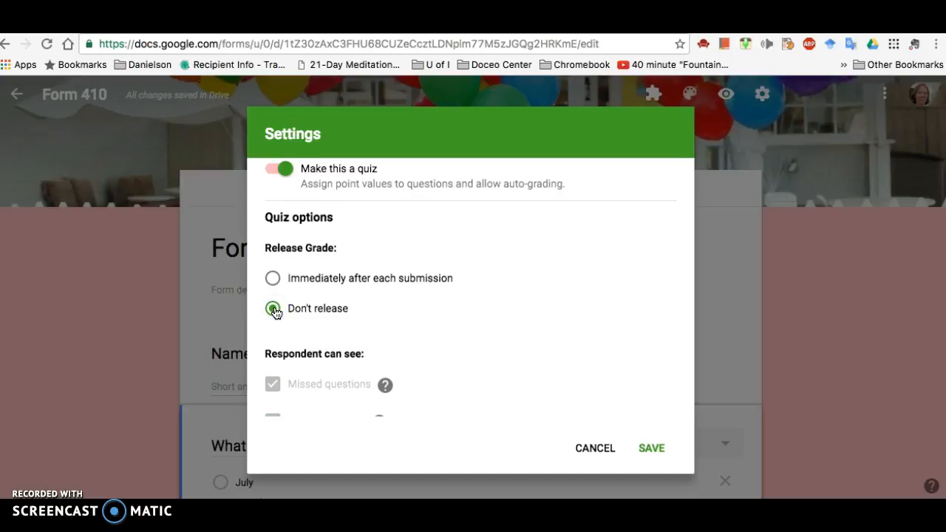
scroll(368, 332, down, 3)
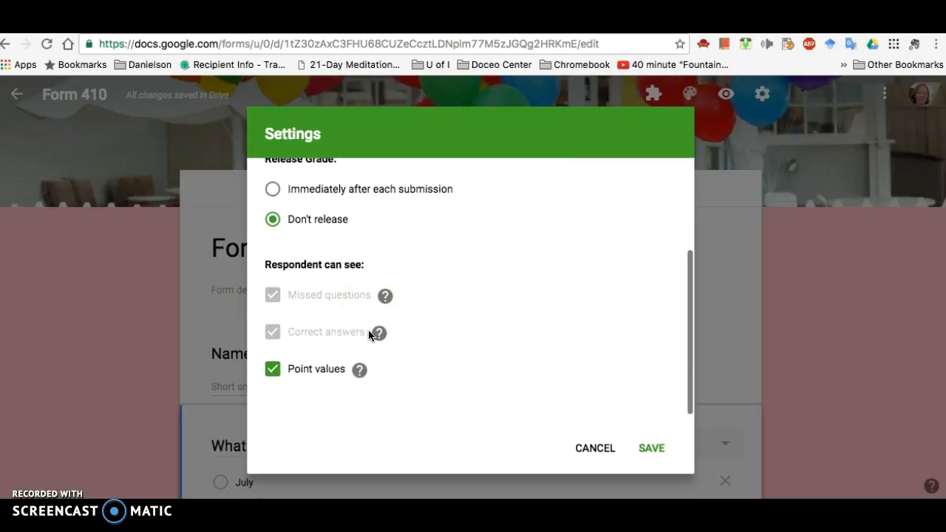
click(272, 190)
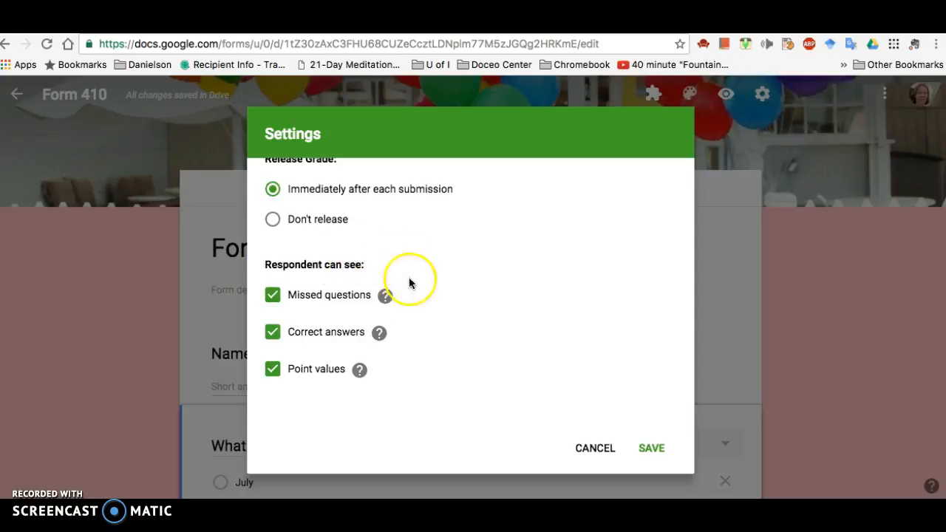
click(275, 300)
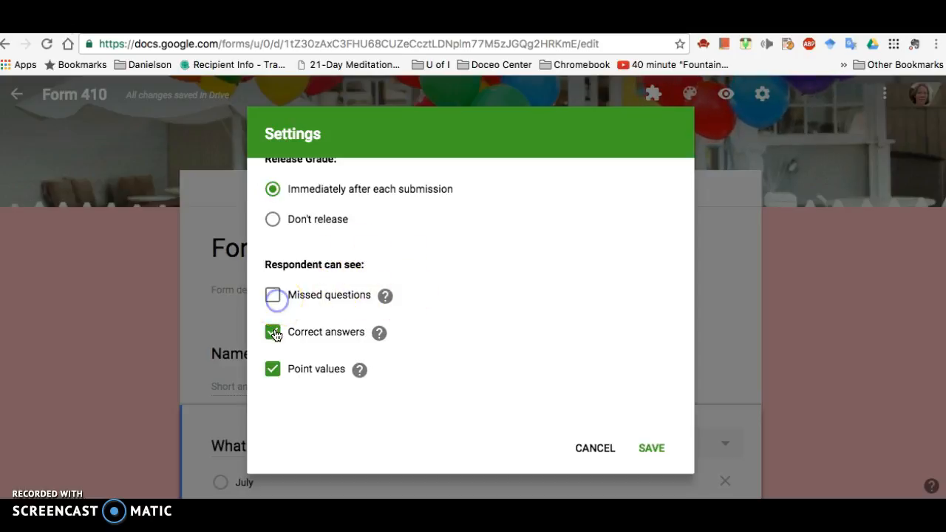
click(274, 340)
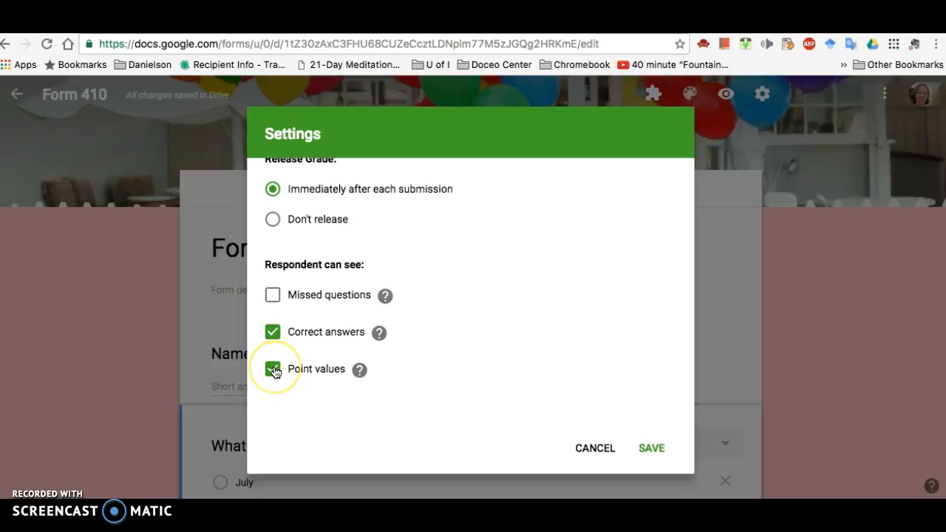
click(653, 449)
Step: In the answer key of the school month question, mark August as correct and set the question's value to 2 points
click(559, 399)
scroll(559, 402, down, 1)
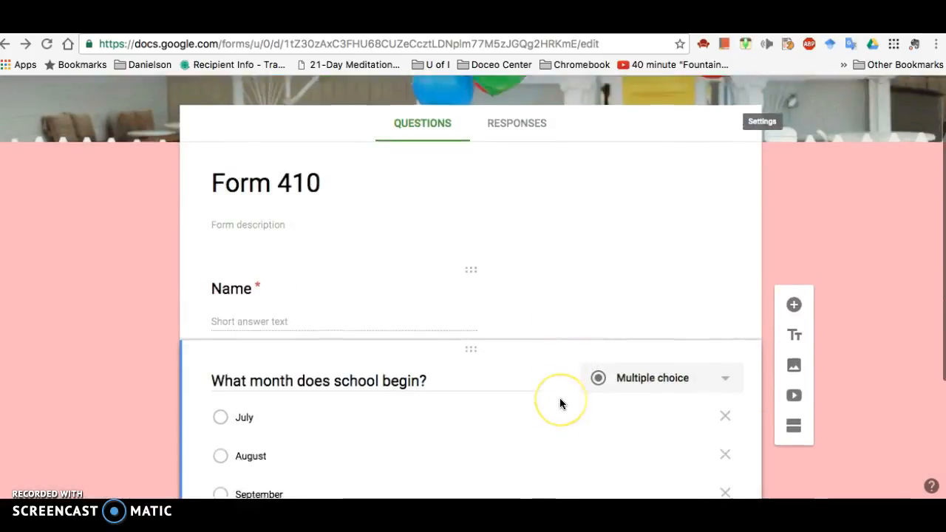
scroll(560, 399, down, 3)
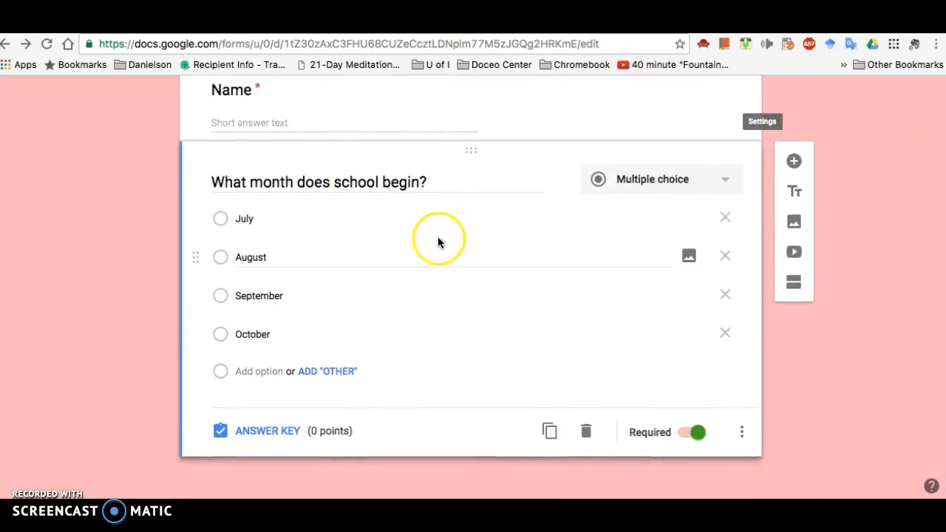
click(271, 437)
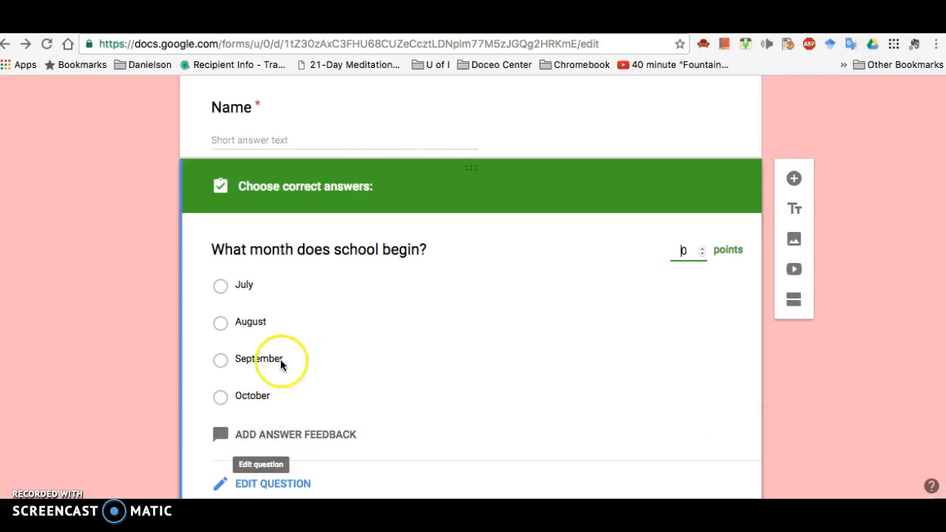
click(222, 324)
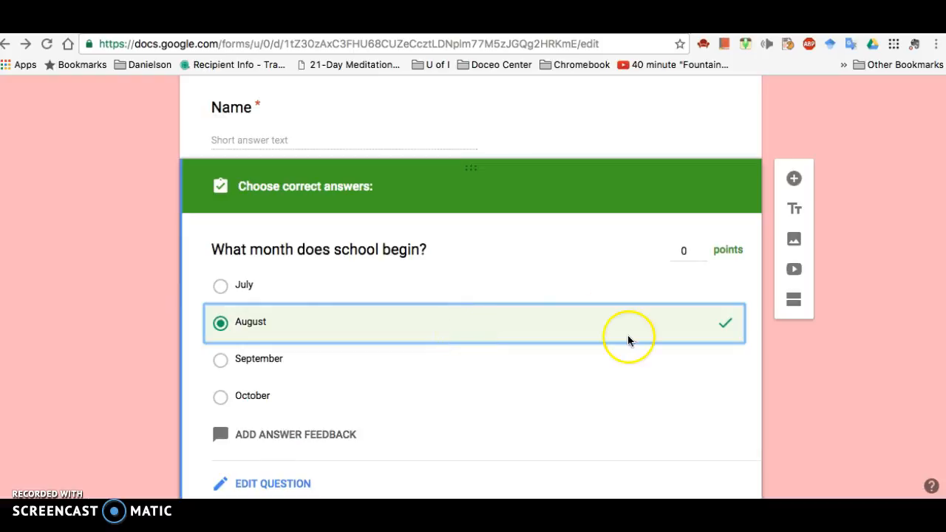
click(702, 250)
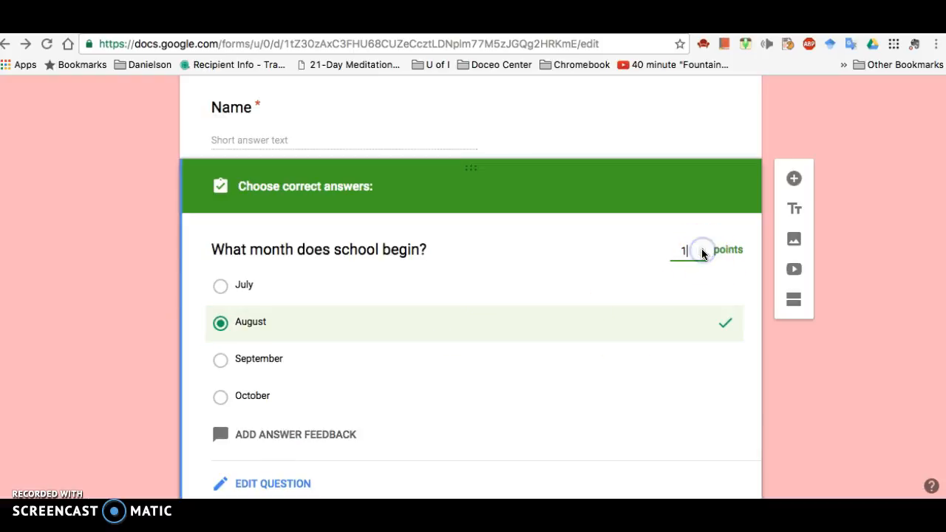
click(702, 248)
click(762, 373)
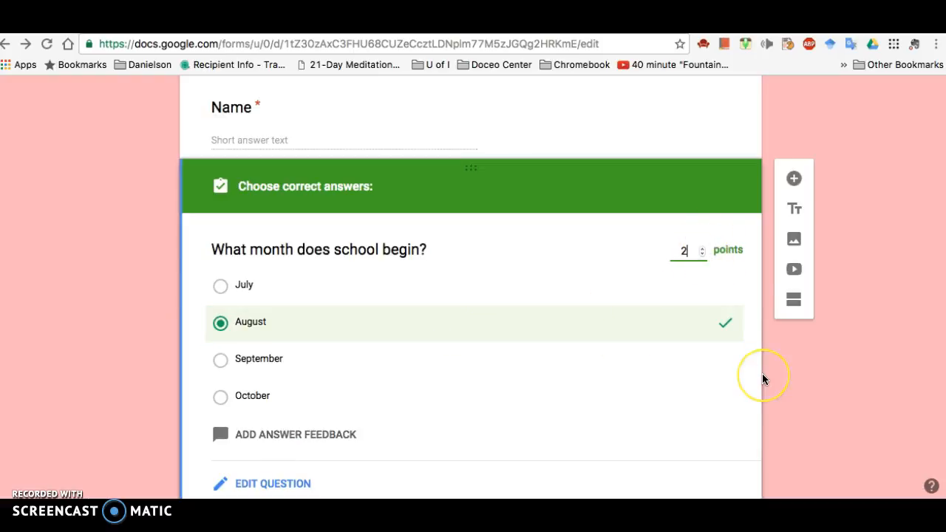
click(866, 303)
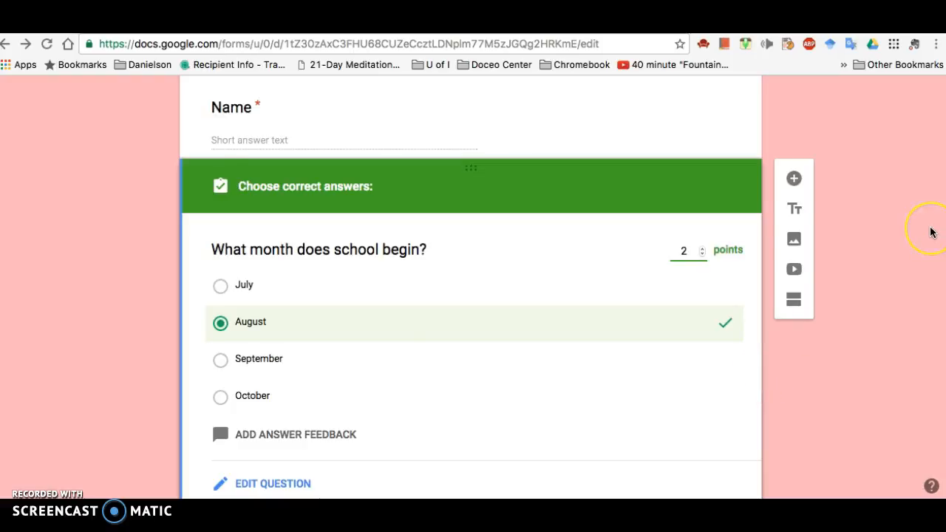
Step: Examine the form's additional actions, such as making a copy, getting a pre-filled link, printing and adding collaborators
scroll(931, 232, up, 4)
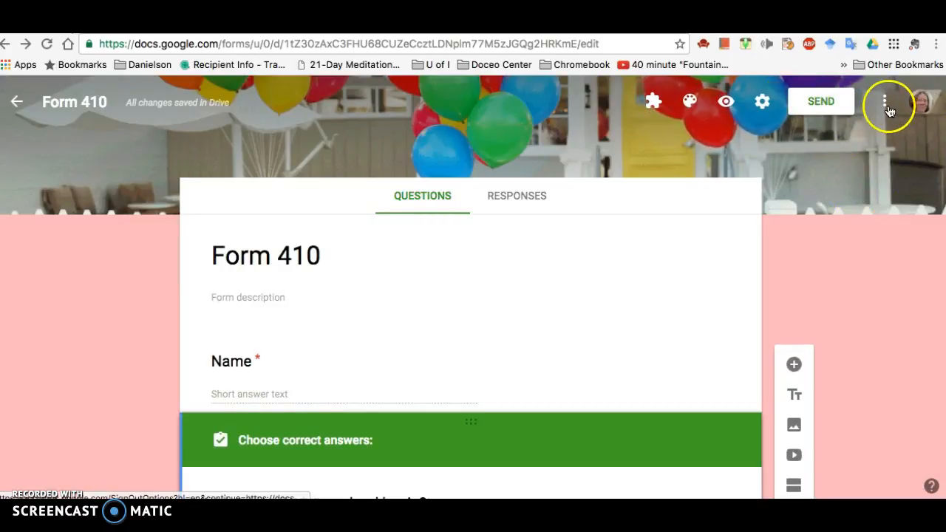
click(883, 104)
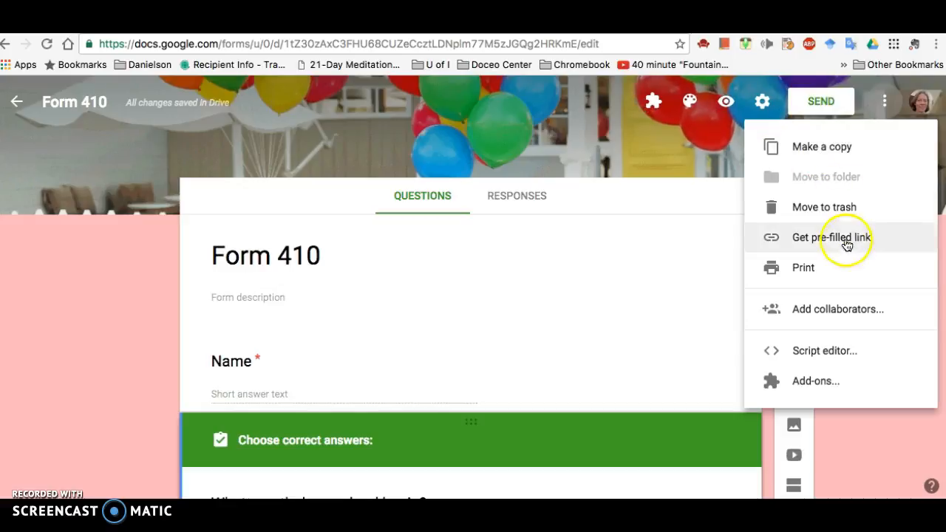
click(847, 272)
click(846, 309)
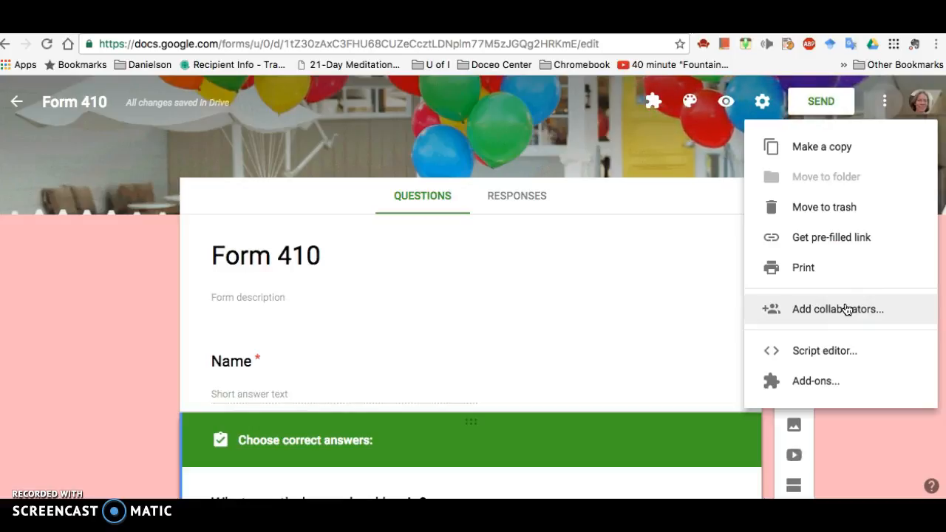
click(865, 318)
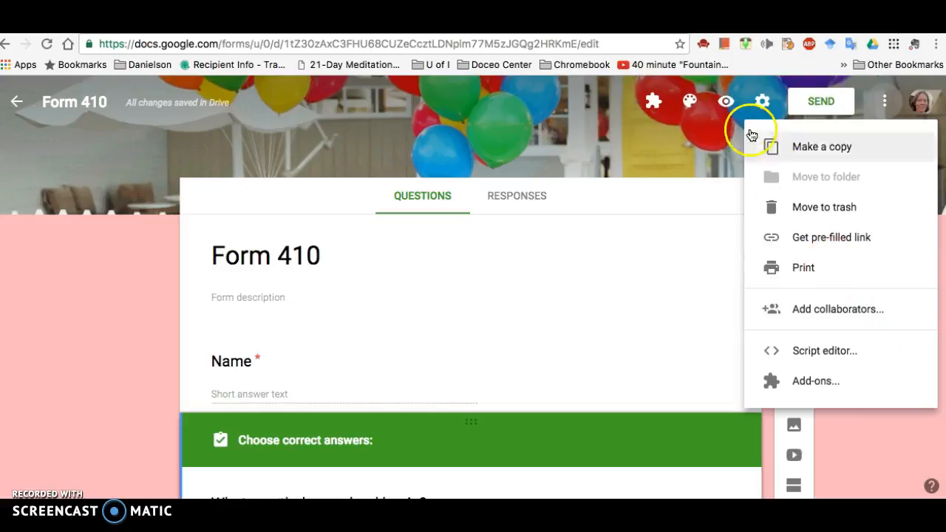
click(720, 146)
Step: Examine the options for sending the form by email and by link, and cancel without sending
click(818, 101)
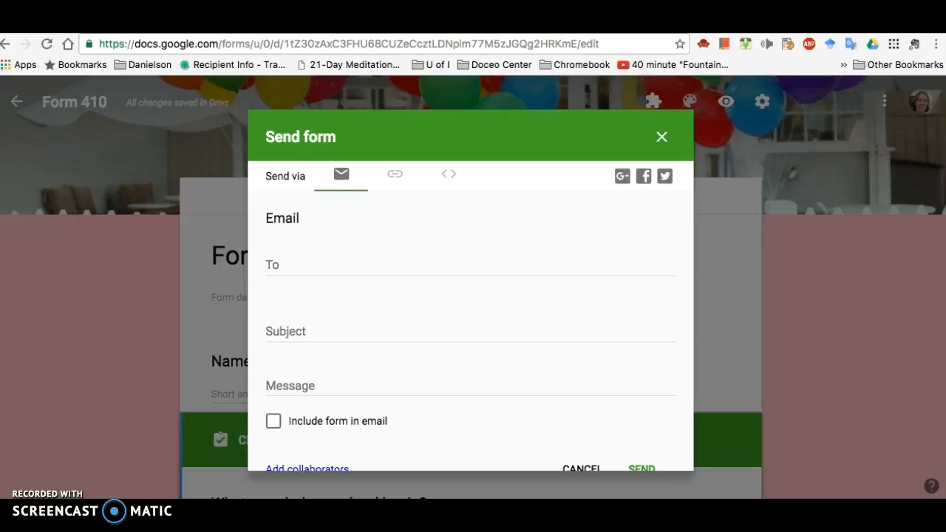
click(395, 178)
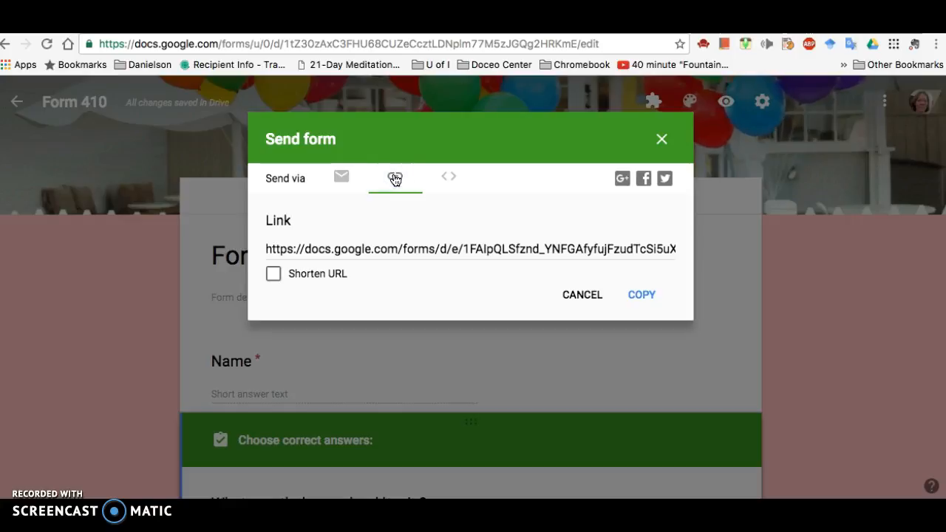
click(342, 175)
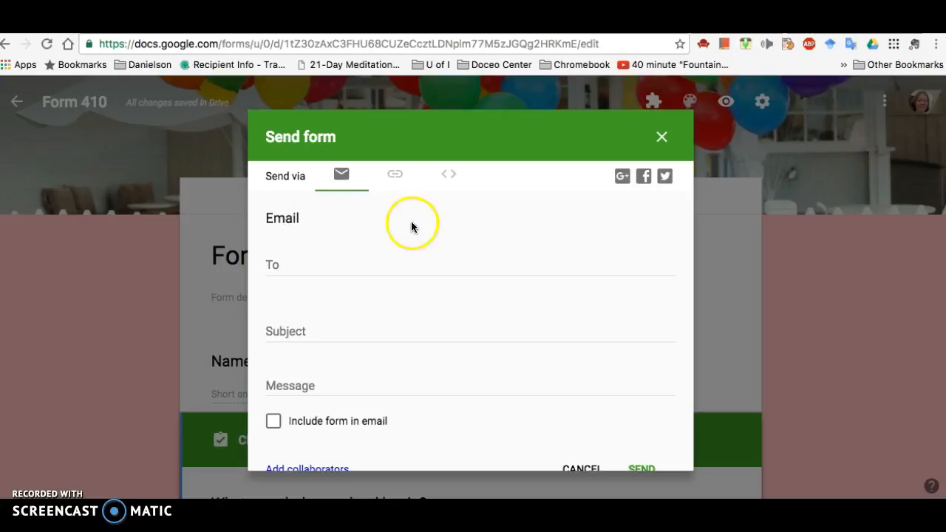
click(394, 178)
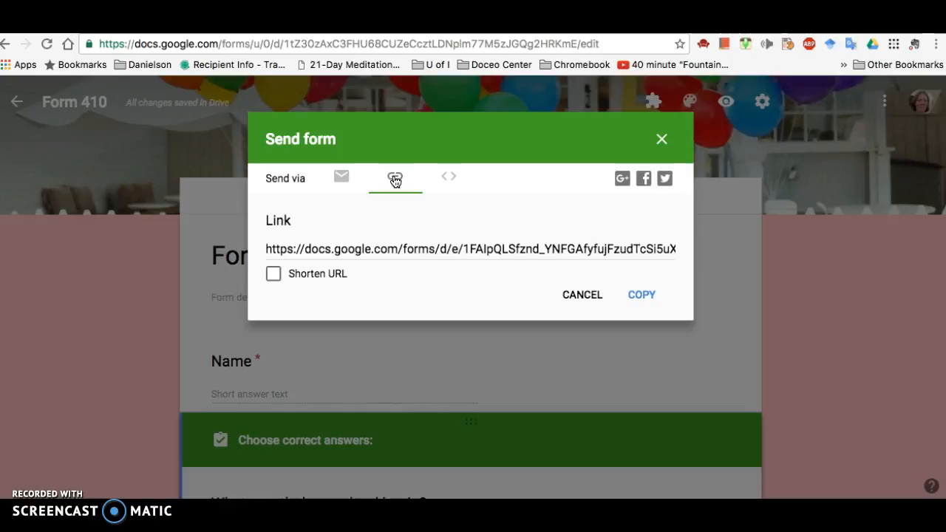
click(386, 249)
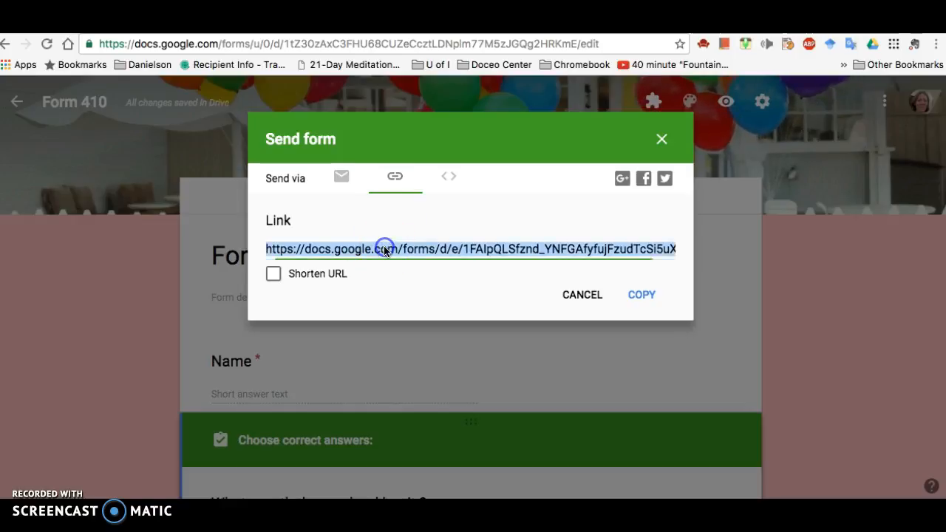
click(581, 295)
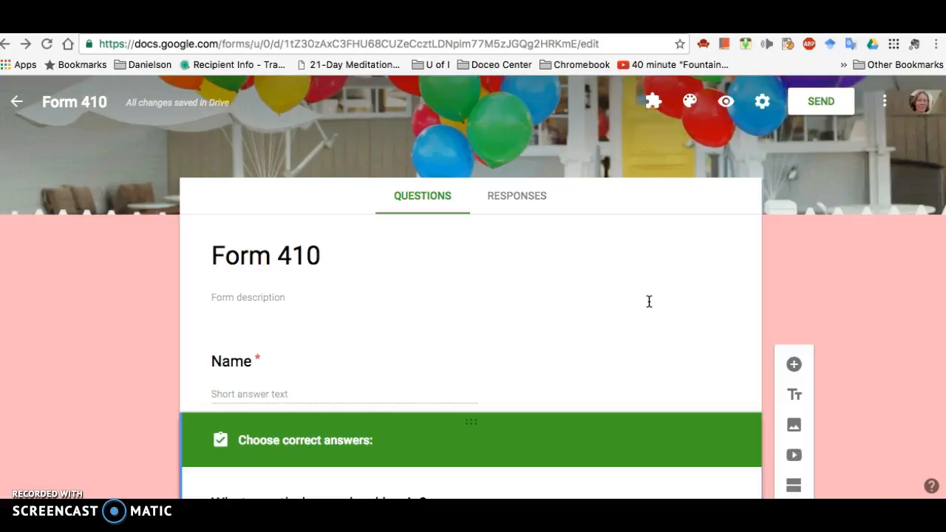
Step: Open the form editor's help options to view the available tour and Help Center entries
click(931, 487)
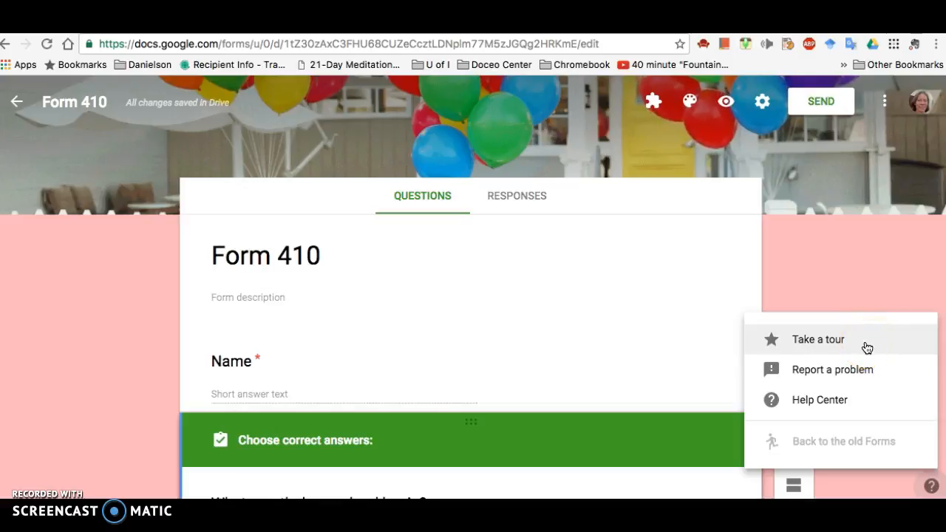
Step: Dismiss the help options, check the form's responses view, and return to its questions
click(843, 260)
drag(538, 416, 448, 425)
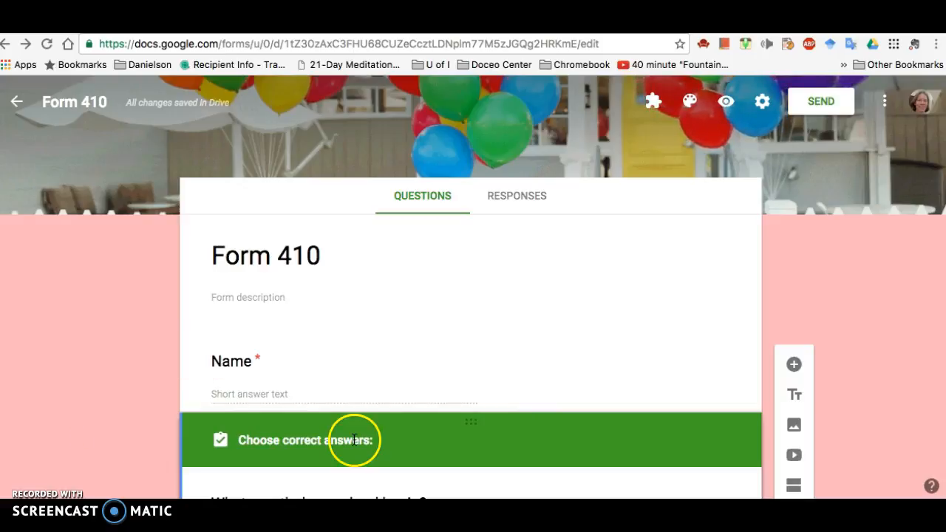
click(520, 196)
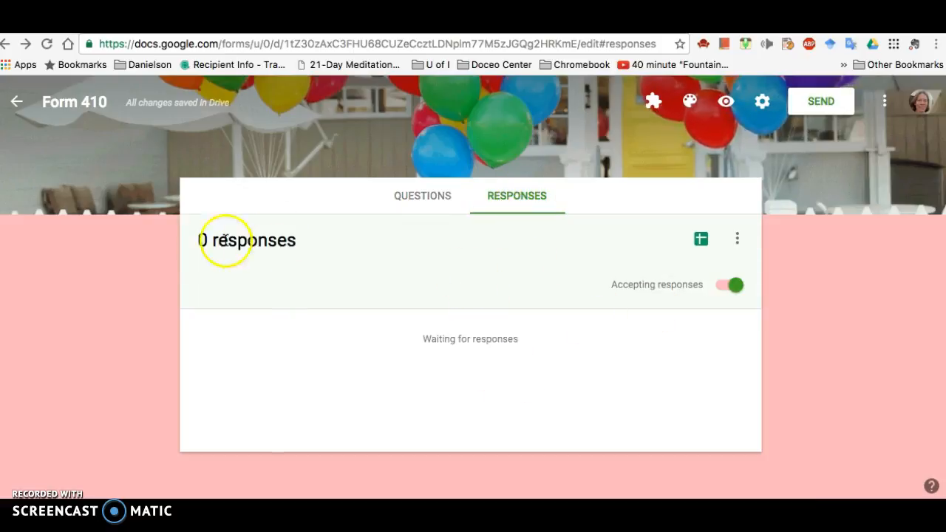
click(419, 197)
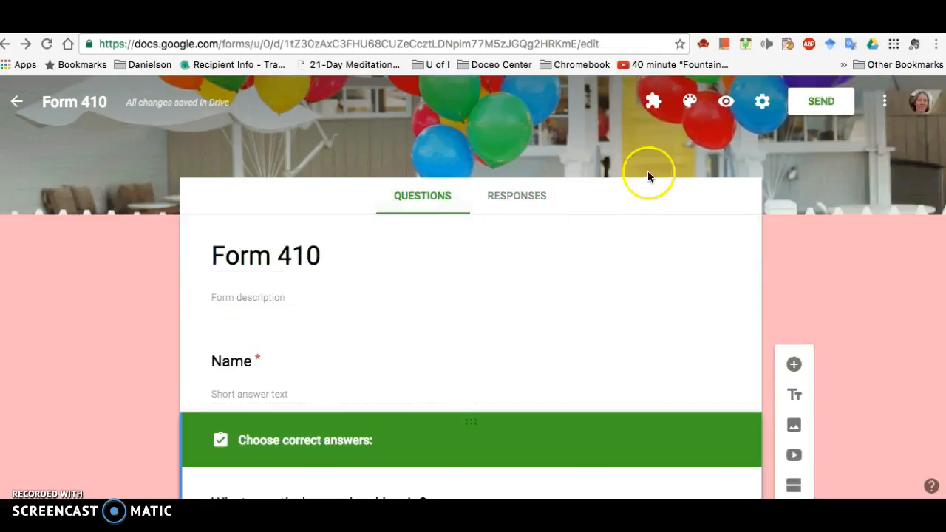
Step: Preview the live form and enter a test respondent's full name in the Name question
click(726, 102)
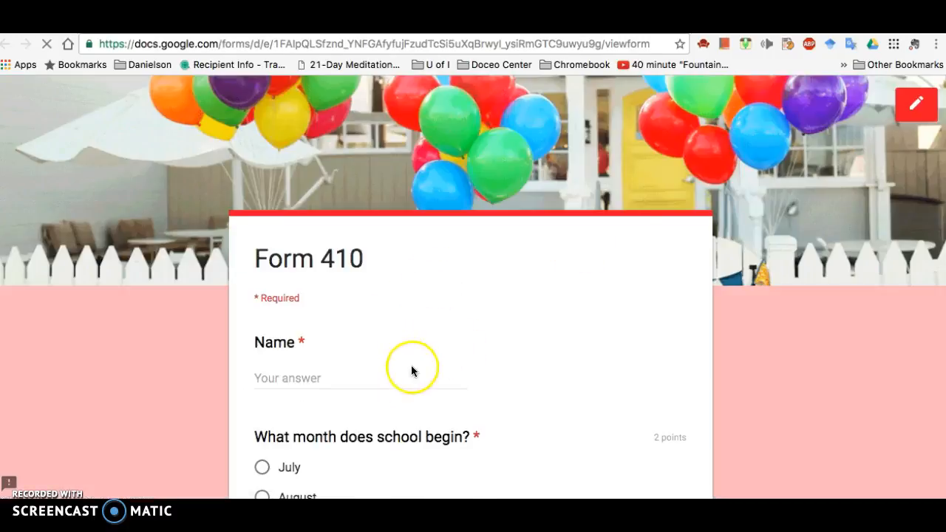
click(365, 379)
text(Sam sM)
key(BackSpace)
key(BackSpace)
text(Smith)
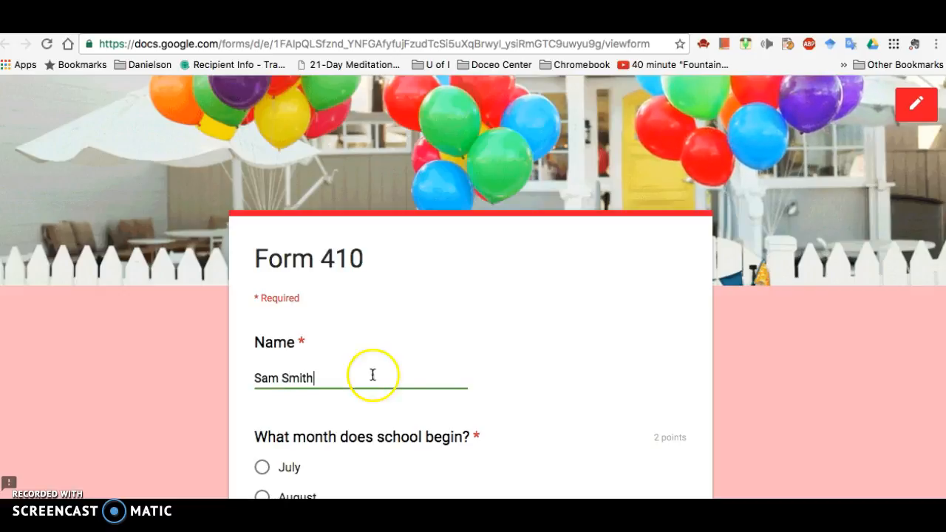
Step: Answer the school month question with July and submit the response
scroll(384, 392, down, 2)
click(260, 383)
scroll(347, 385, down, 5)
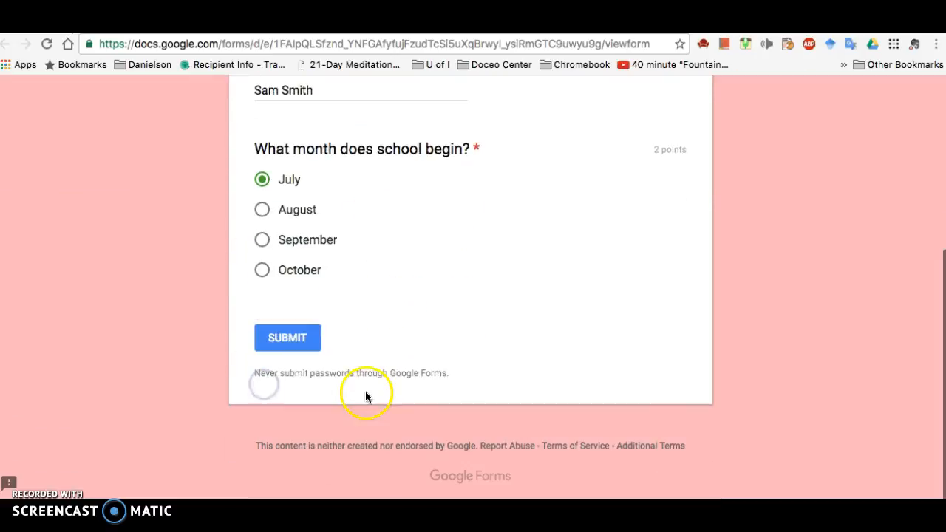
click(305, 345)
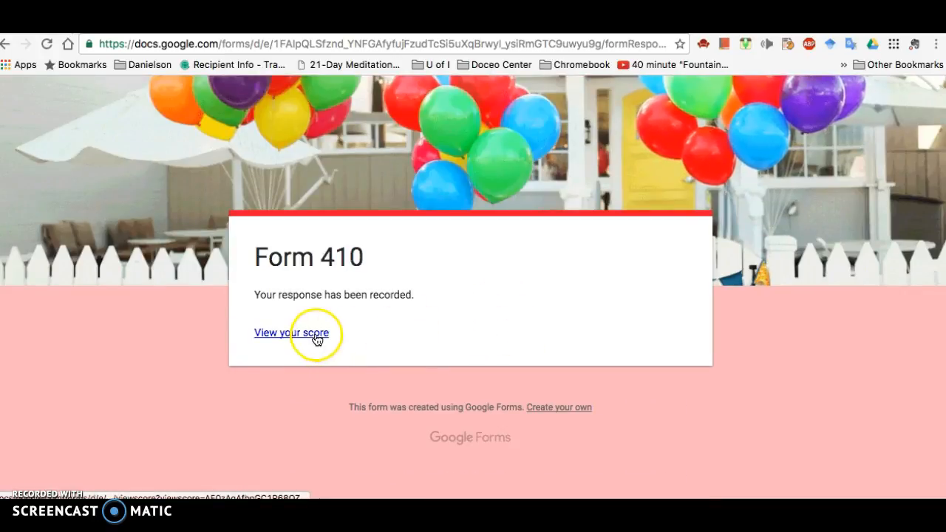
Step: Return to the form editor, open a fresh preview of the form and enter a second respondent's full name
click(6, 46)
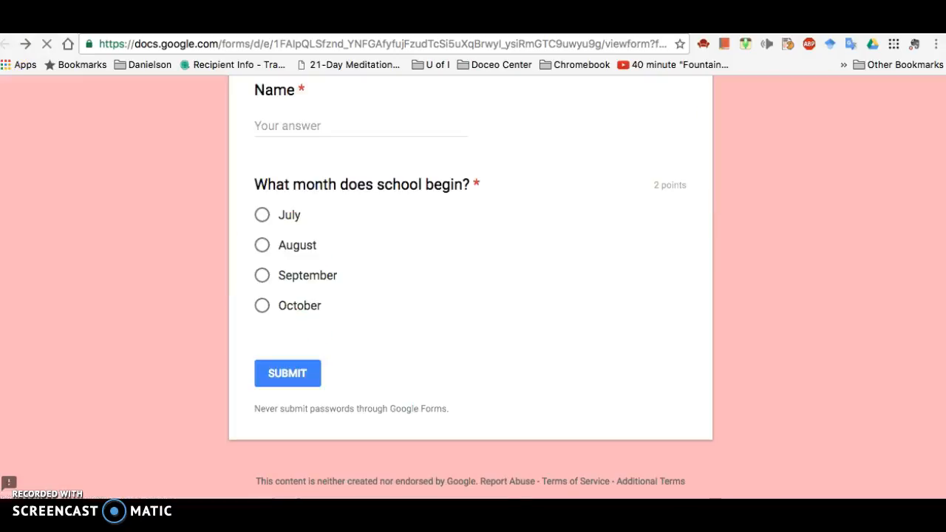
key(ctrl+shift+Tab)
click(725, 104)
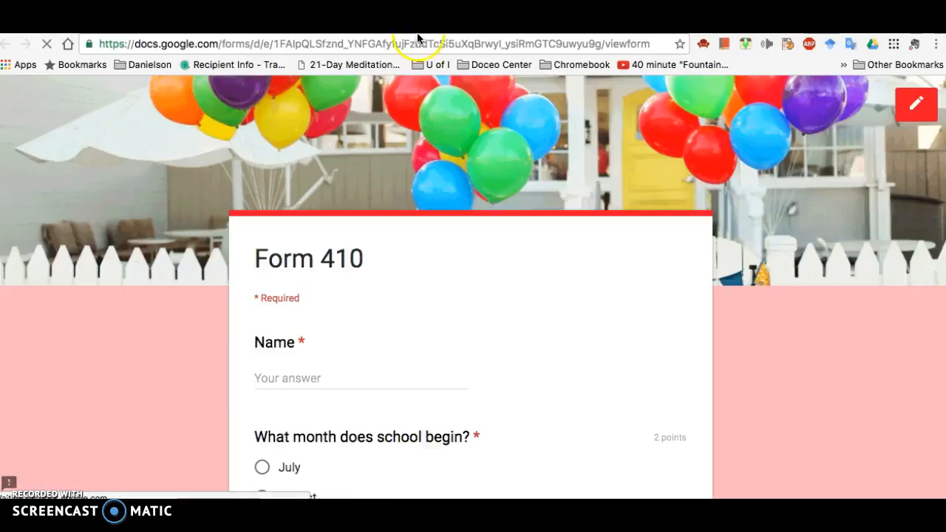
scroll(407, 347, down, 3)
click(363, 293)
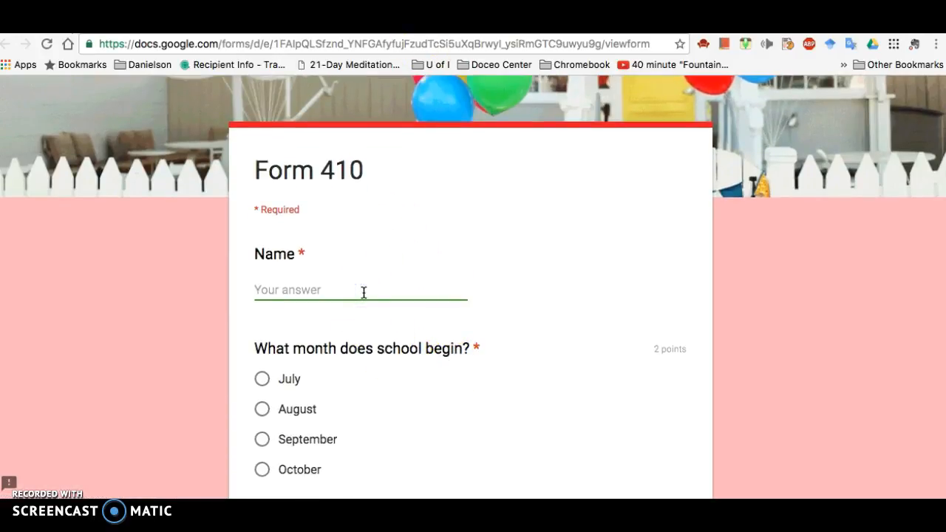
text(Sally Smith)
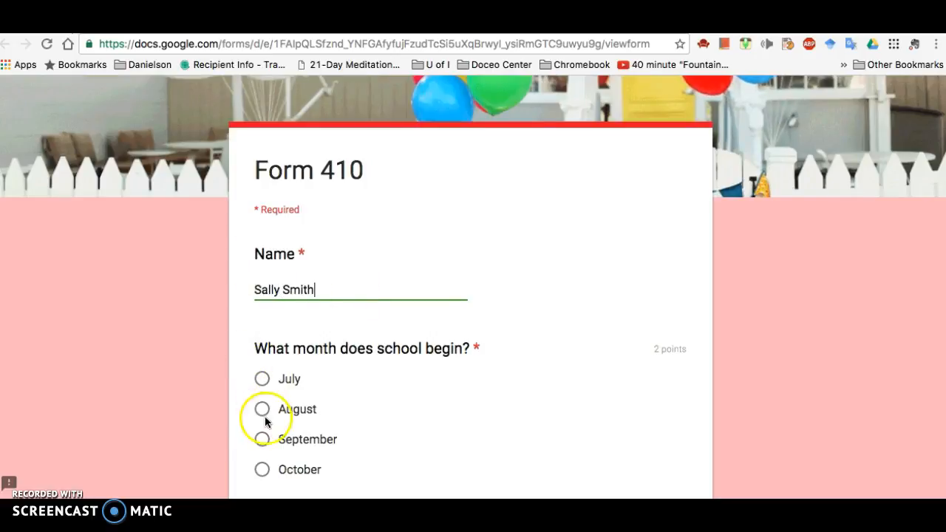
Step: Answer the school month question with August and submit the second response
click(262, 410)
scroll(390, 416, down, 2)
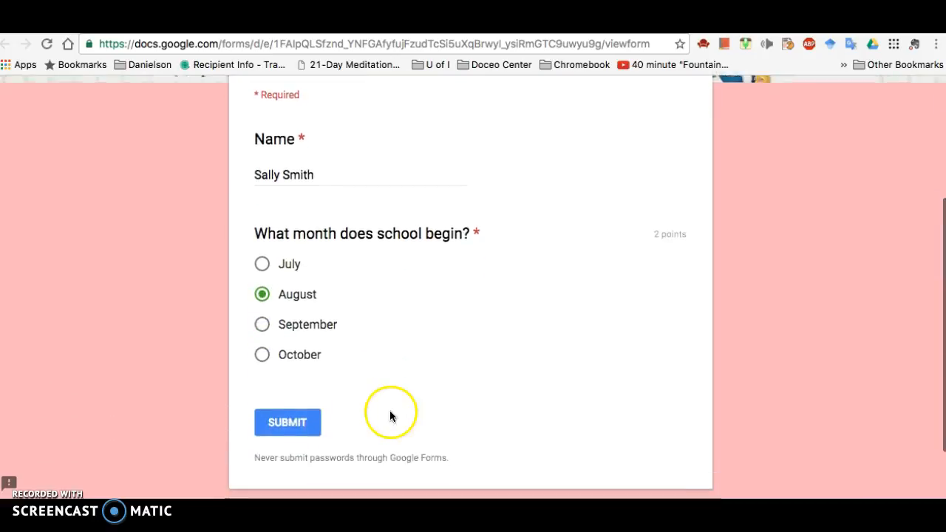
click(306, 404)
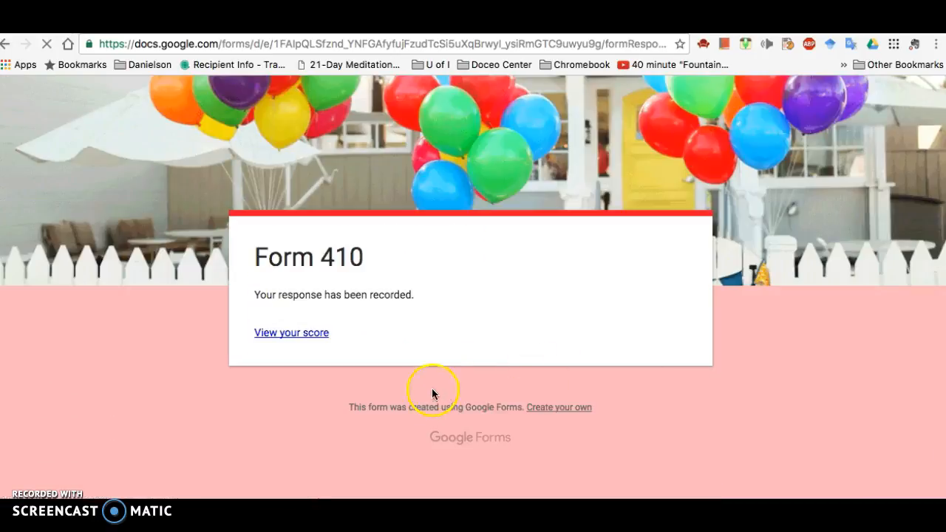
Step: Return to the form editor and examine the response summary, including insights, points distribution, submitted names and the school month chart
click(310, 27)
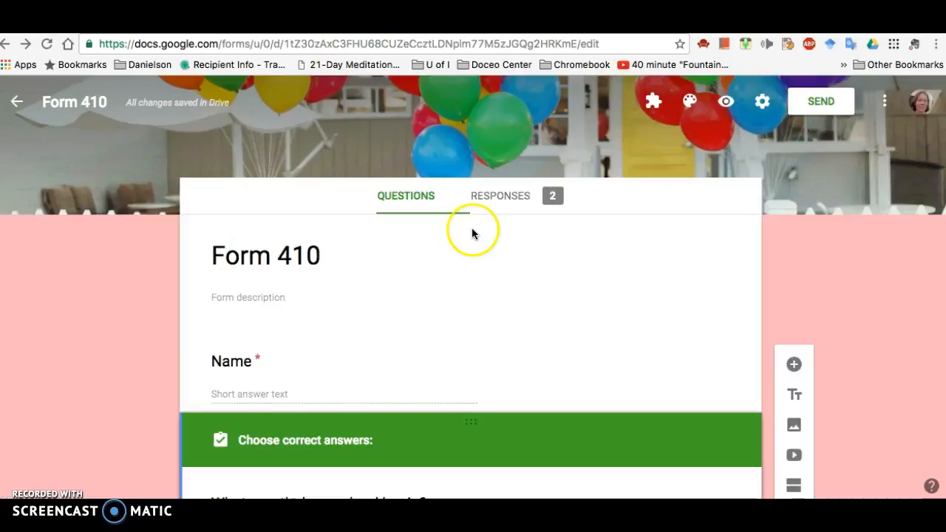
click(544, 198)
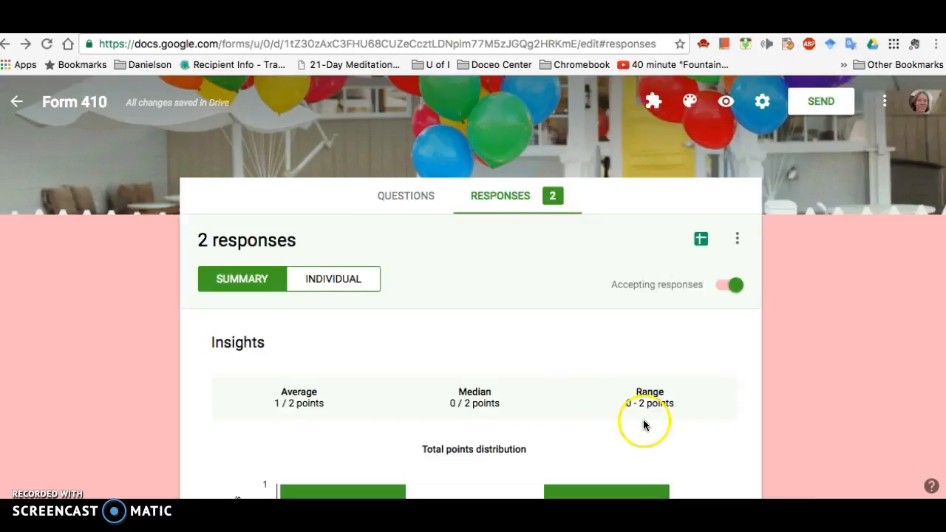
scroll(644, 425, down, 3)
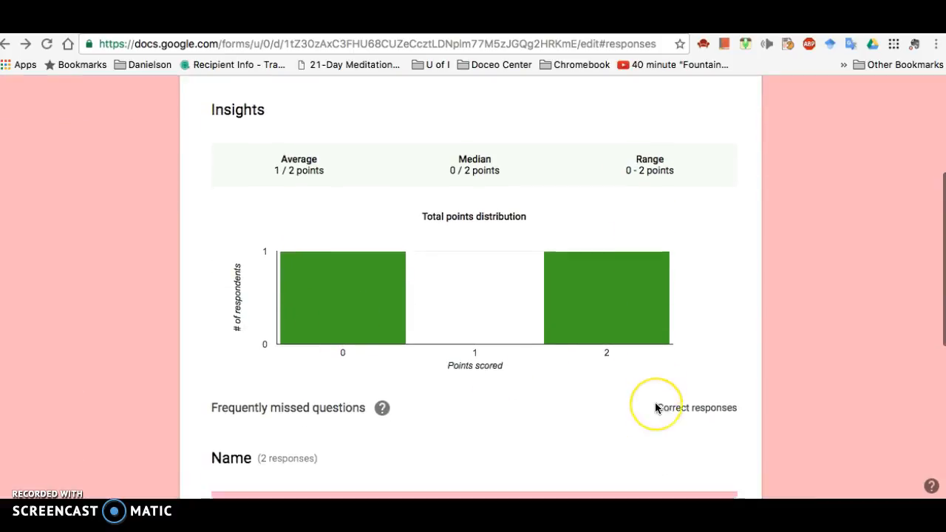
scroll(655, 405, down, 5)
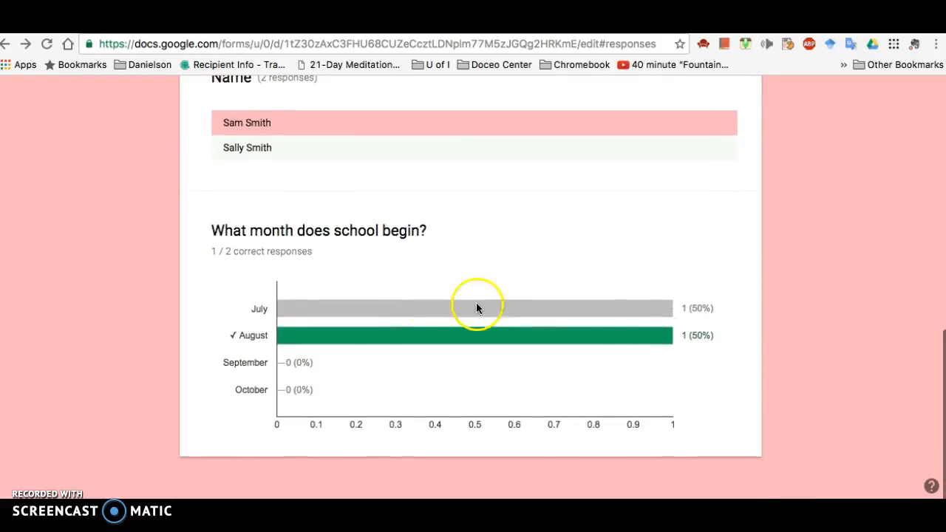
scroll(676, 332, up, 1)
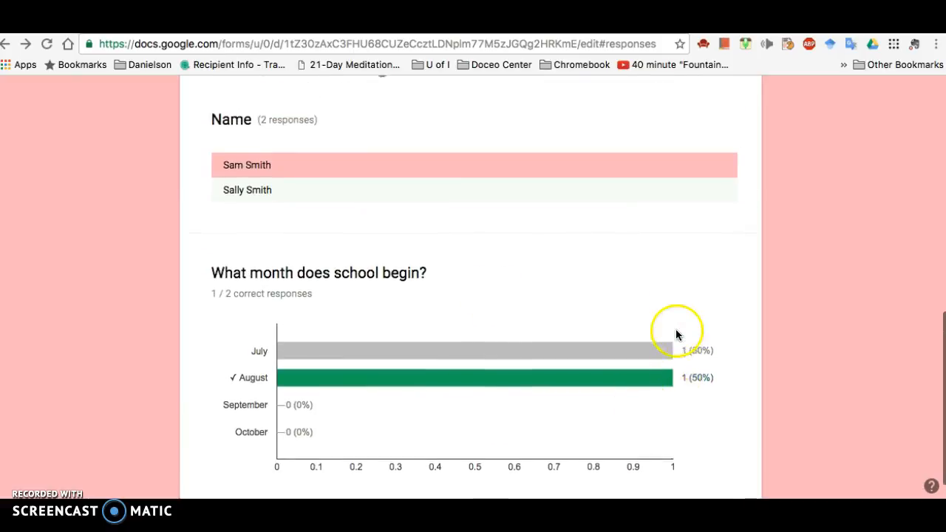
scroll(676, 334, up, 2)
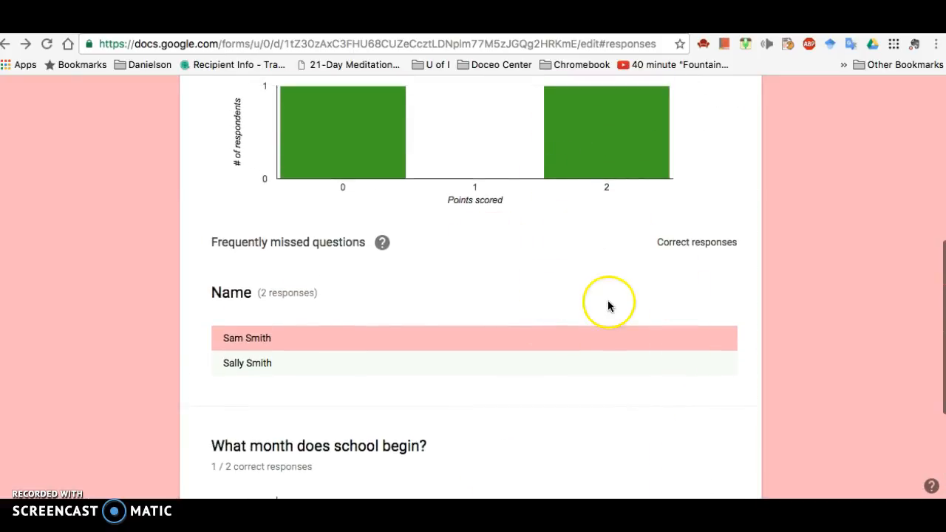
scroll(608, 302, up, 3)
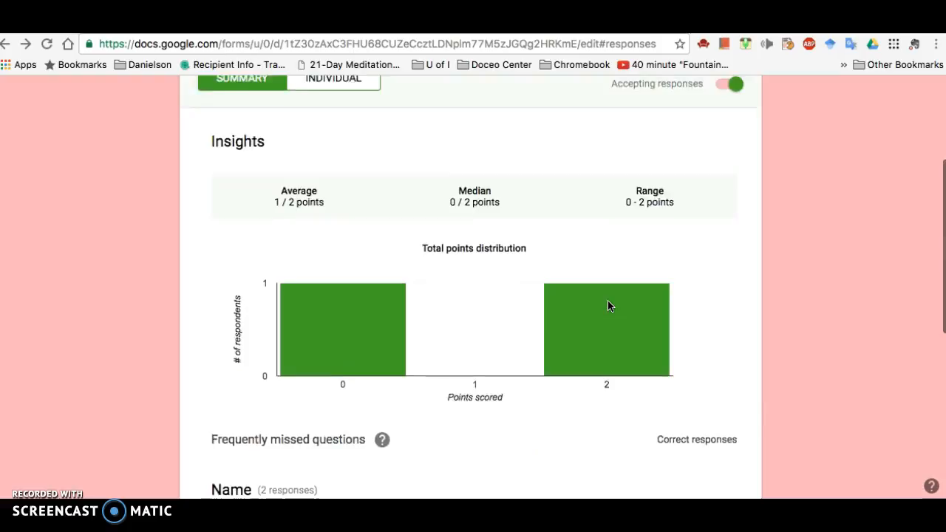
scroll(607, 303, up, 3)
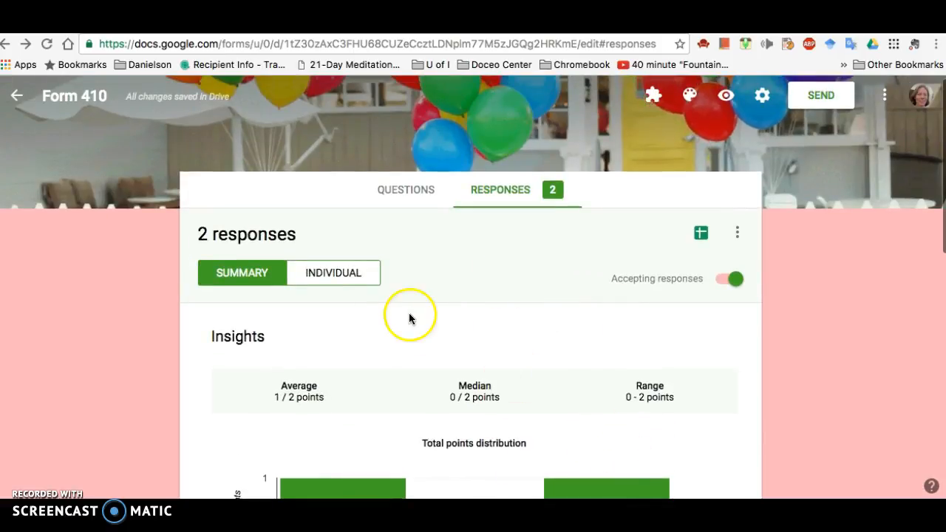
scroll(478, 321, down, 9)
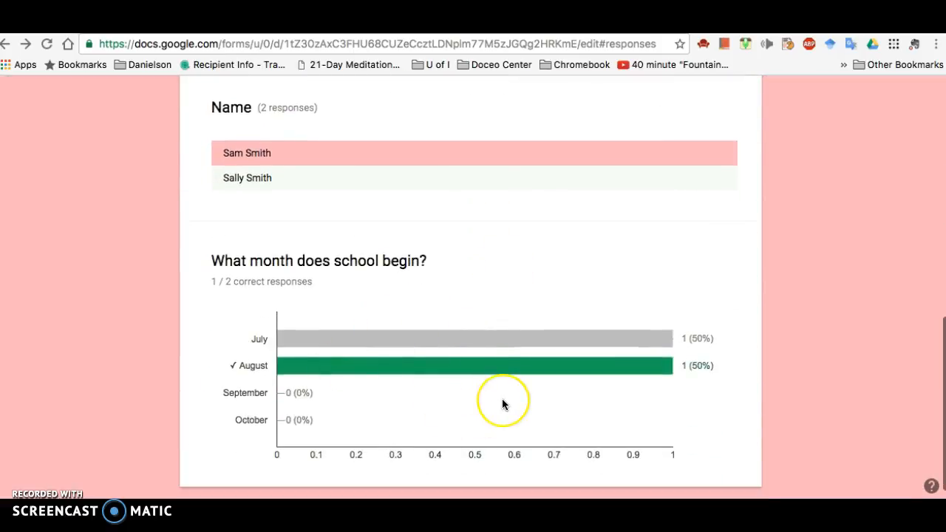
scroll(502, 403, up, 9)
Step: Review the individual responses with their marked answers, going to the second response and back to the first
click(329, 284)
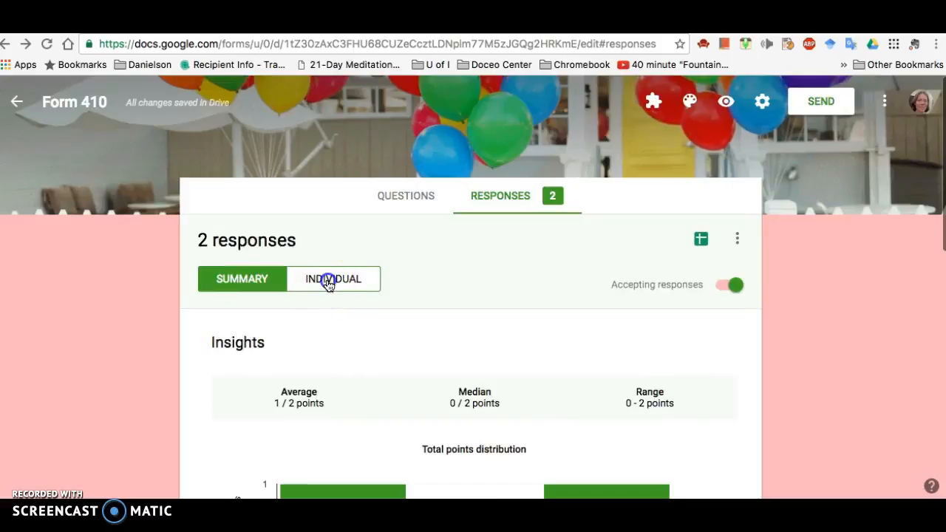
scroll(456, 422, down, 6)
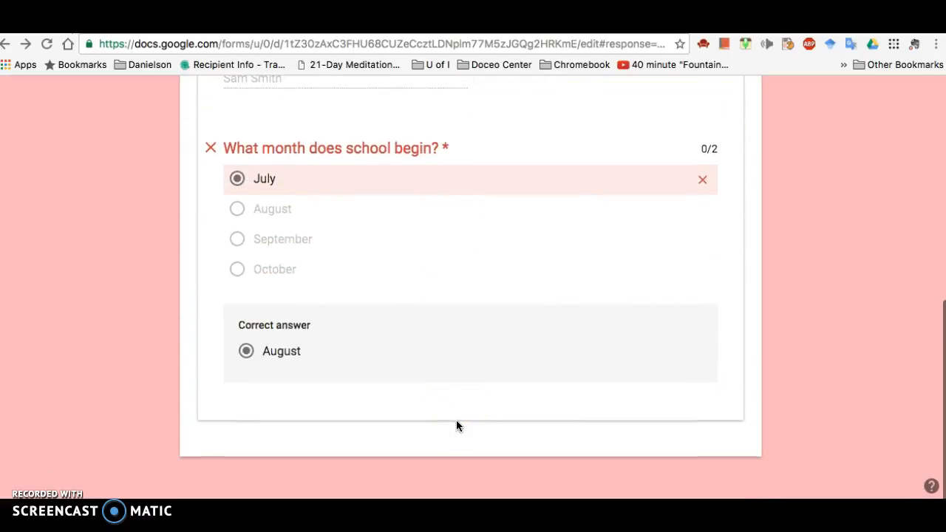
scroll(457, 422, up, 6)
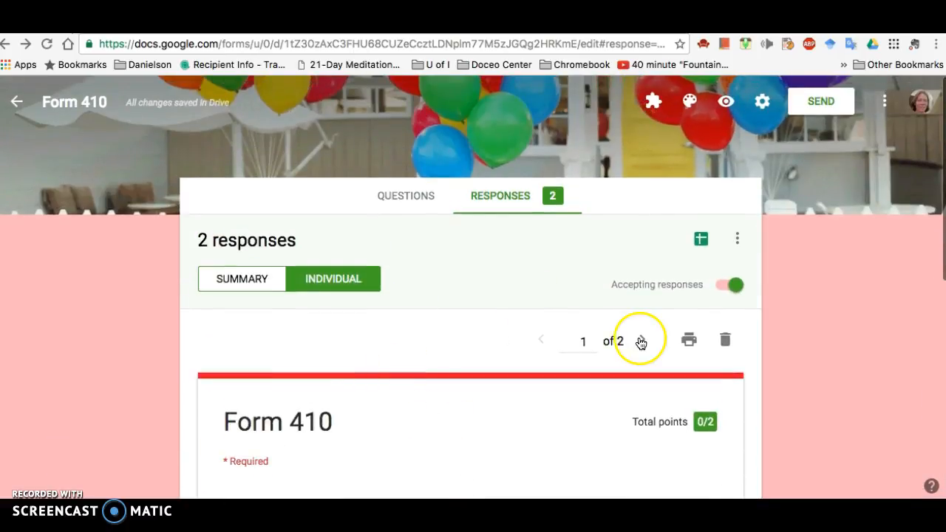
click(640, 345)
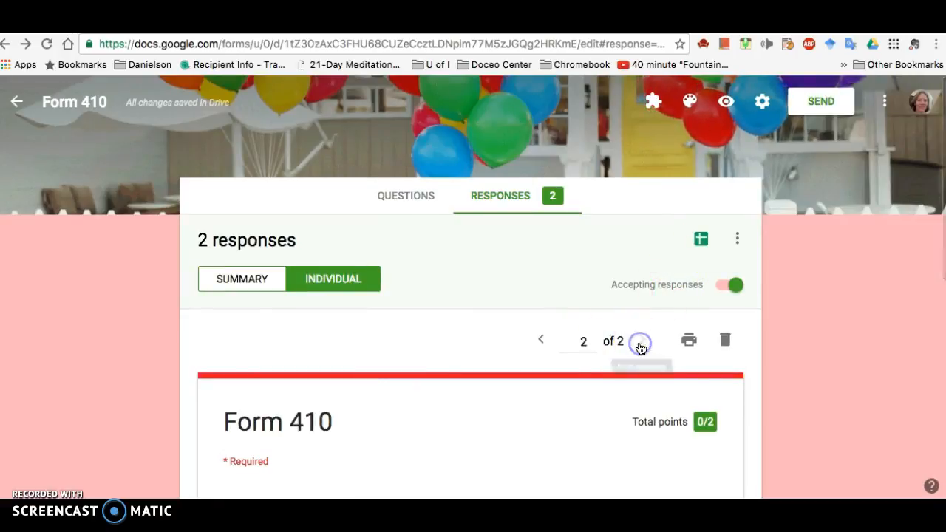
click(543, 342)
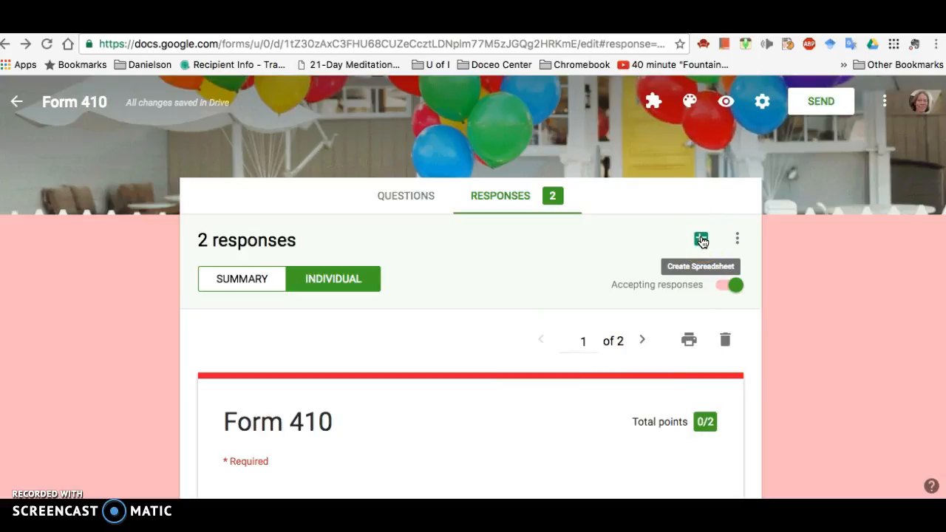
Step: Create a new spreadsheet named Form 410 (Responses) as the destination for the form's responses
click(700, 239)
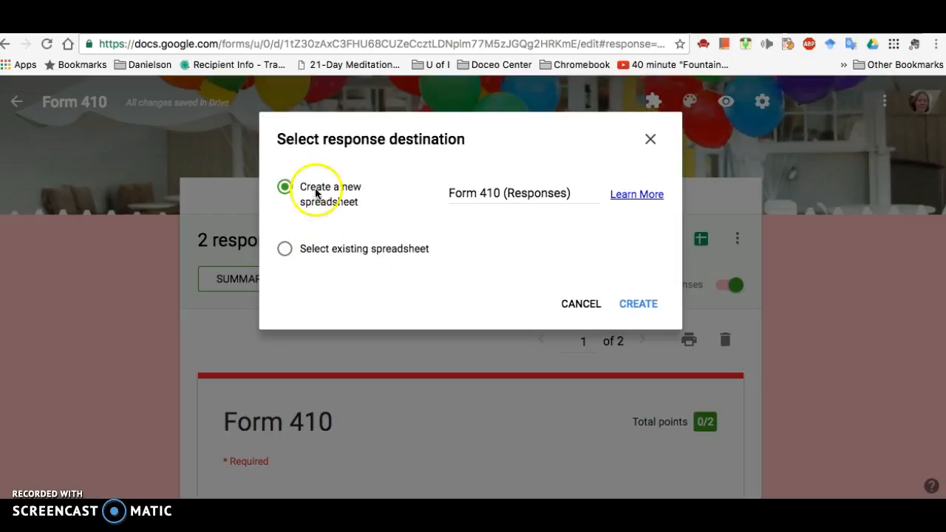
click(630, 305)
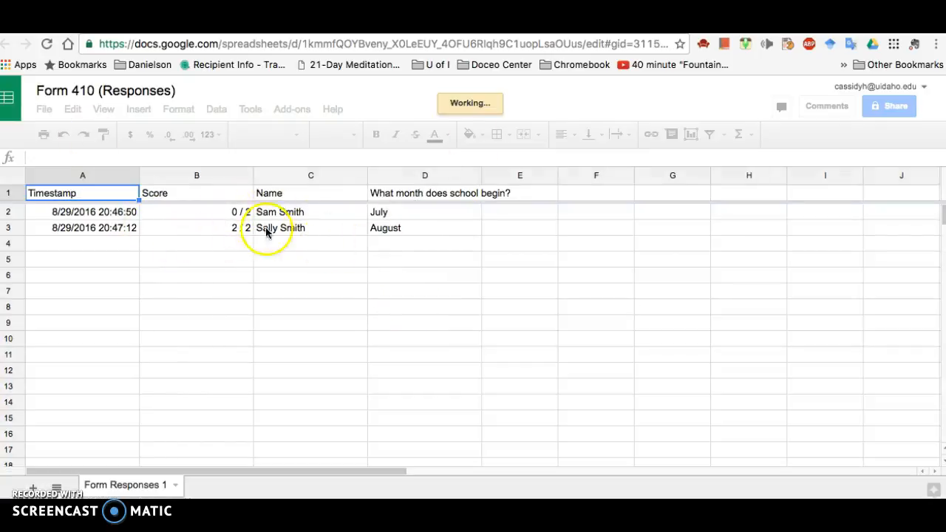
Step: Check the Score cells of both responses in the spreadsheet, and return to the form's questions
click(222, 212)
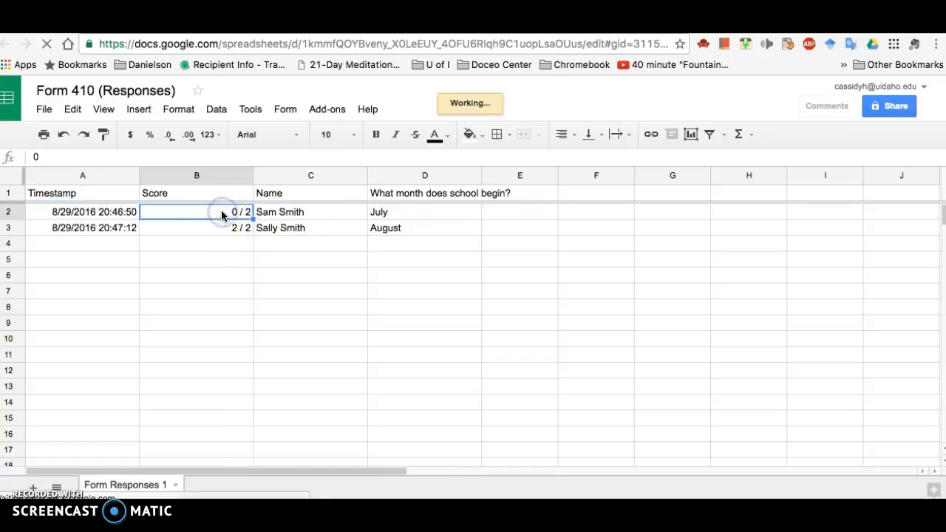
click(217, 231)
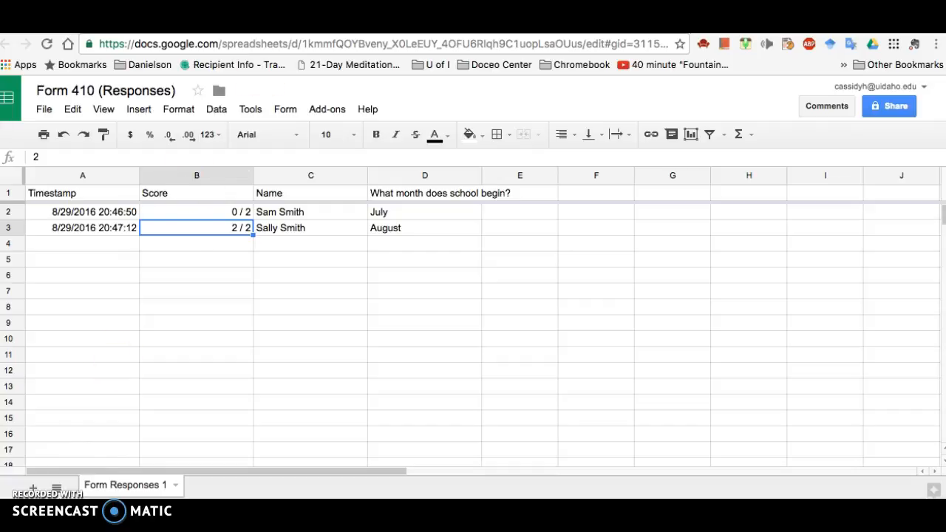
key(ctrl+shift+Tab)
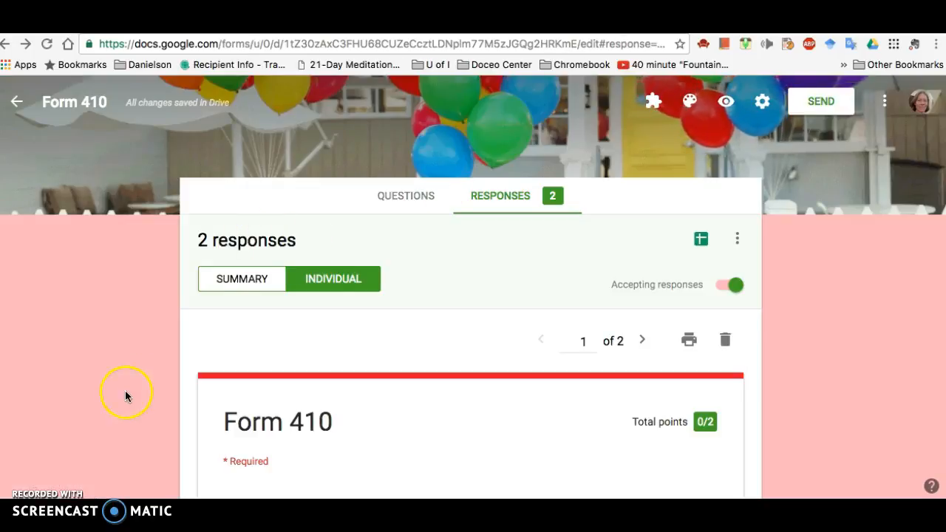
click(385, 198)
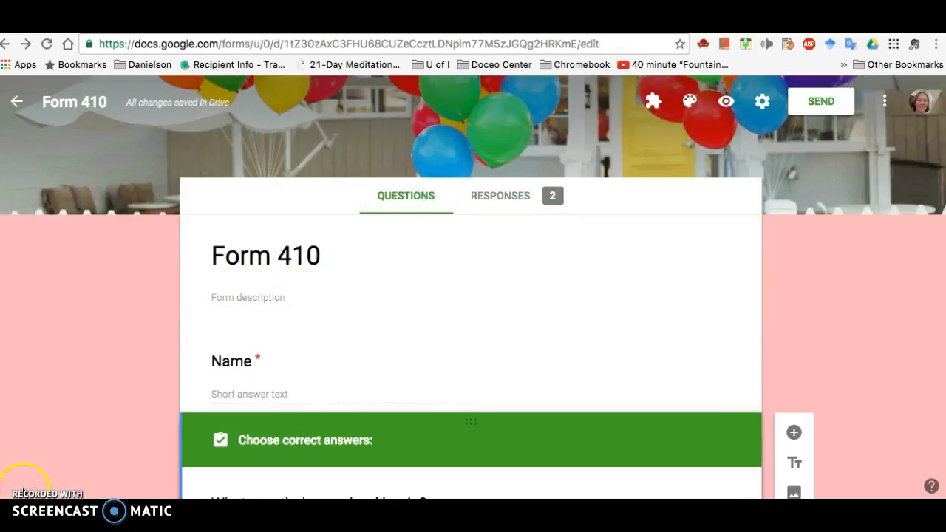